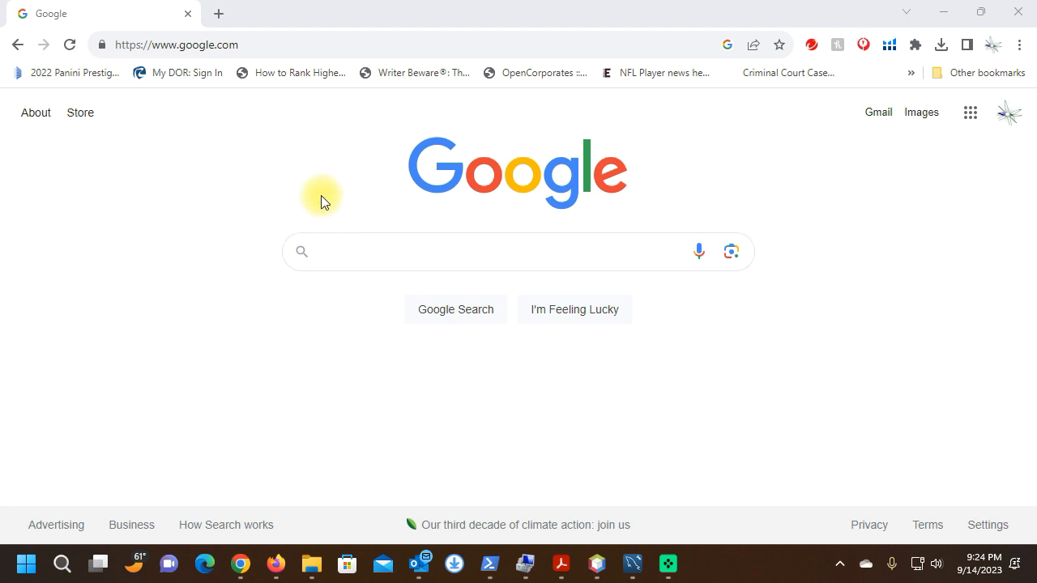
Go to support.leapmaker.com and bring the GreaseWeazle product listings into view
left_click(214, 46)
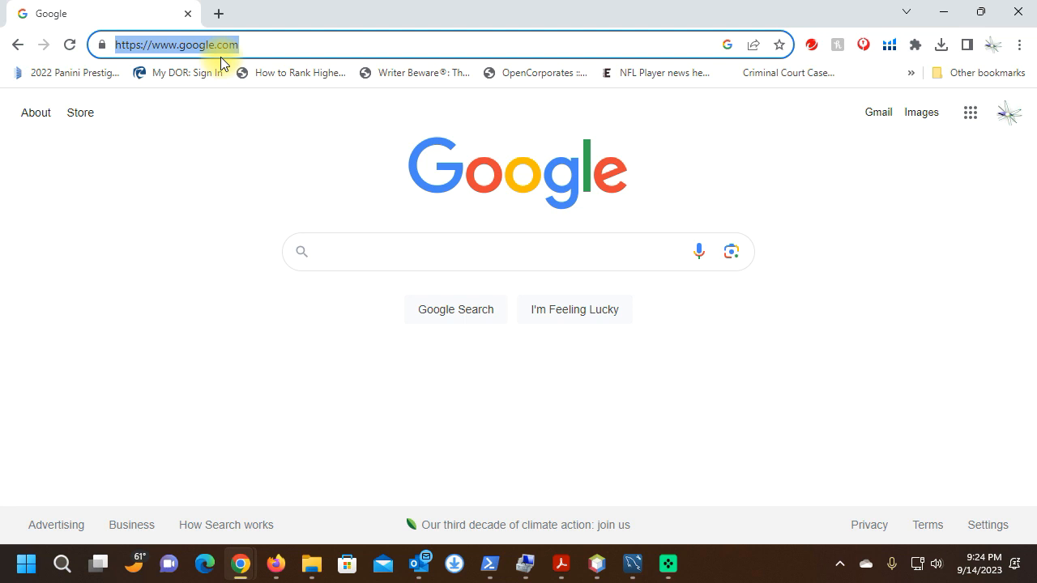
type("suppo")
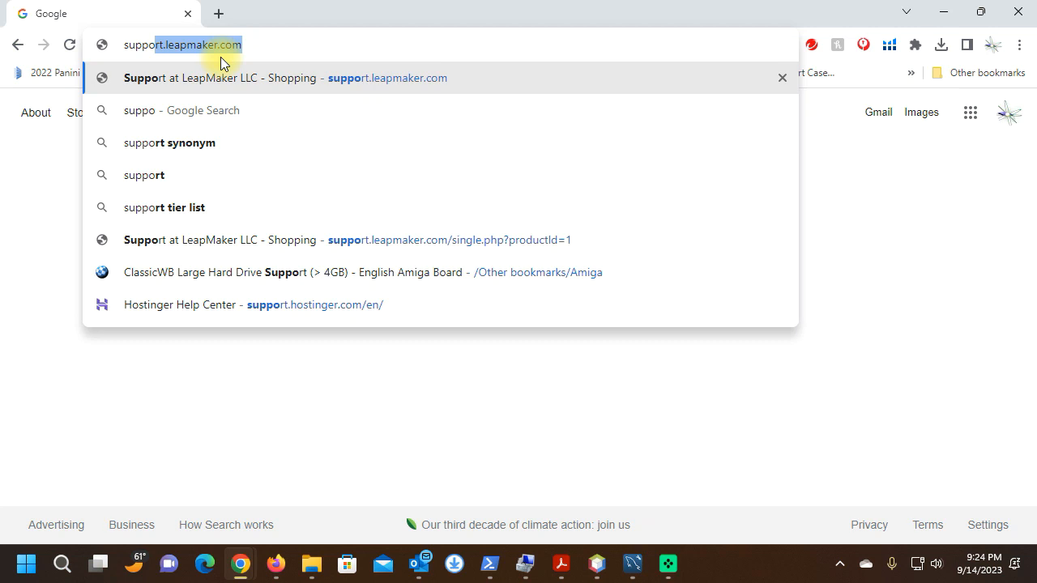
key("Return")
scroll(243, 413, "down", 2)
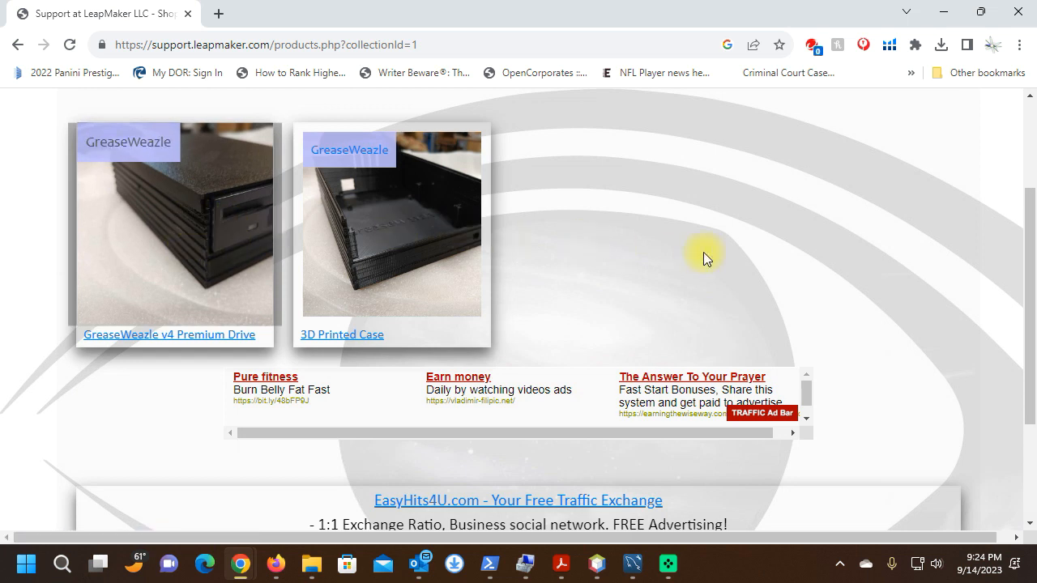
Open the GreaseWeazle v4 Premium Drive product page and go to its Software section
left_click(151, 241)
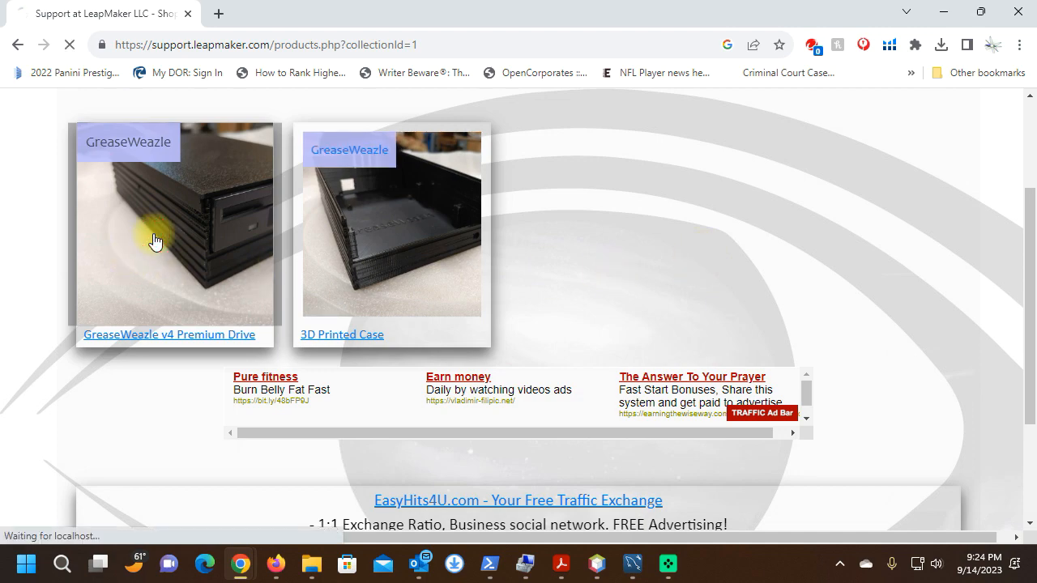
scroll(438, 256, "down", 3)
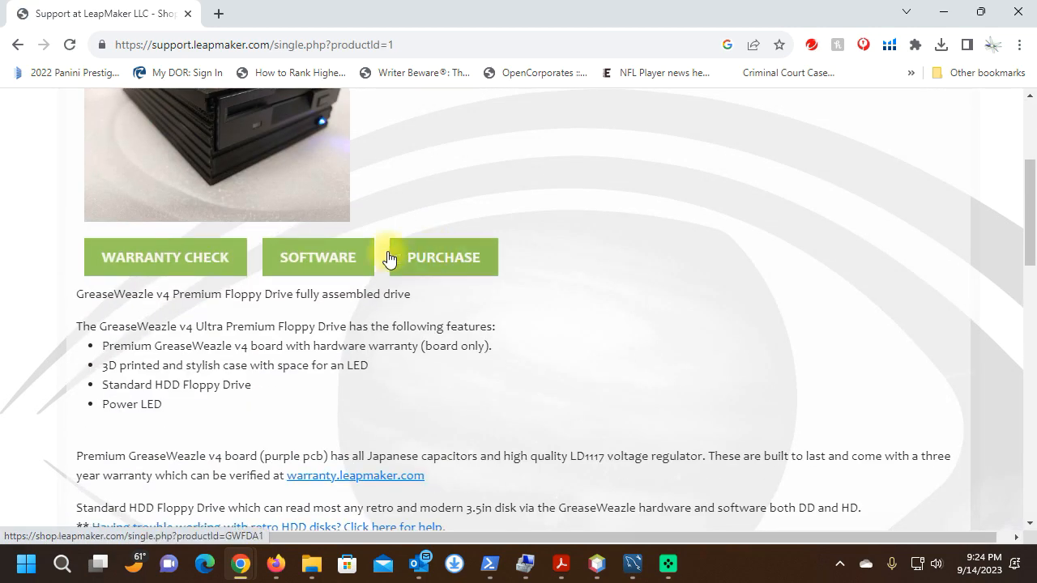
left_click(328, 257)
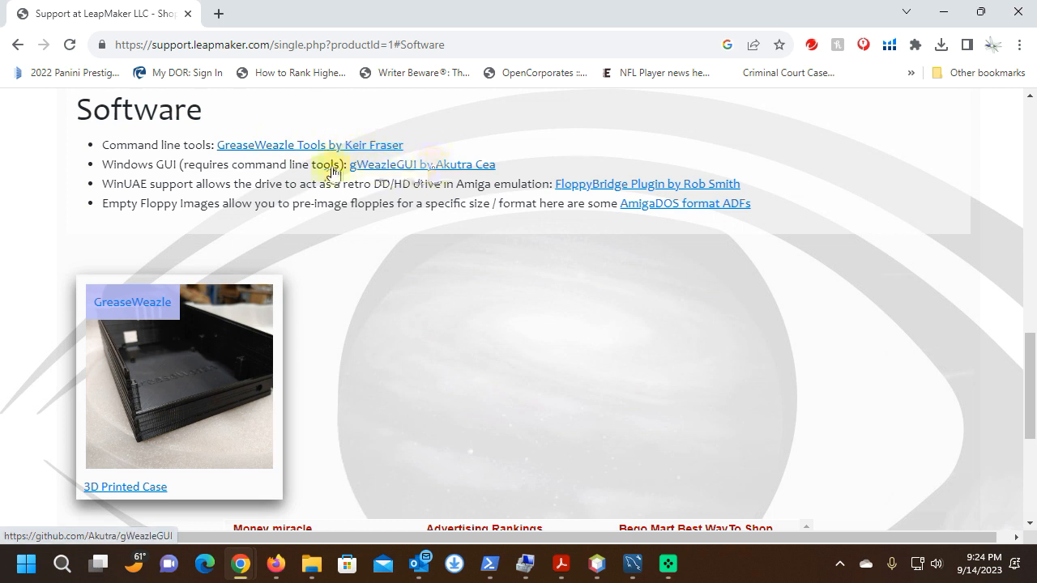
Open the GreaseWeazle command line tools repository and look through its file list, readme and releases
left_click(286, 147)
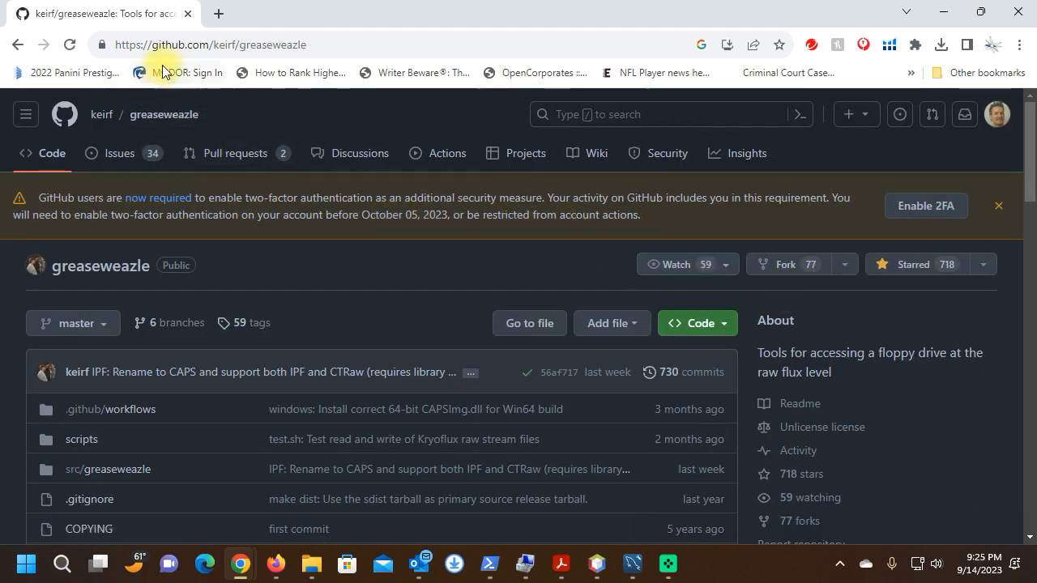
scroll(427, 213, "down", 3)
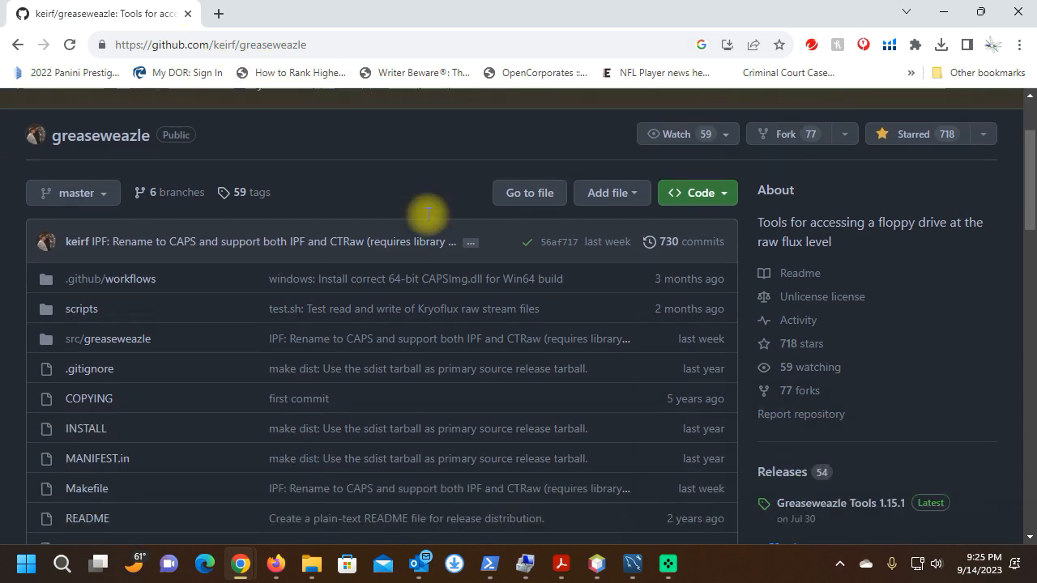
scroll(427, 214, "down", 8)
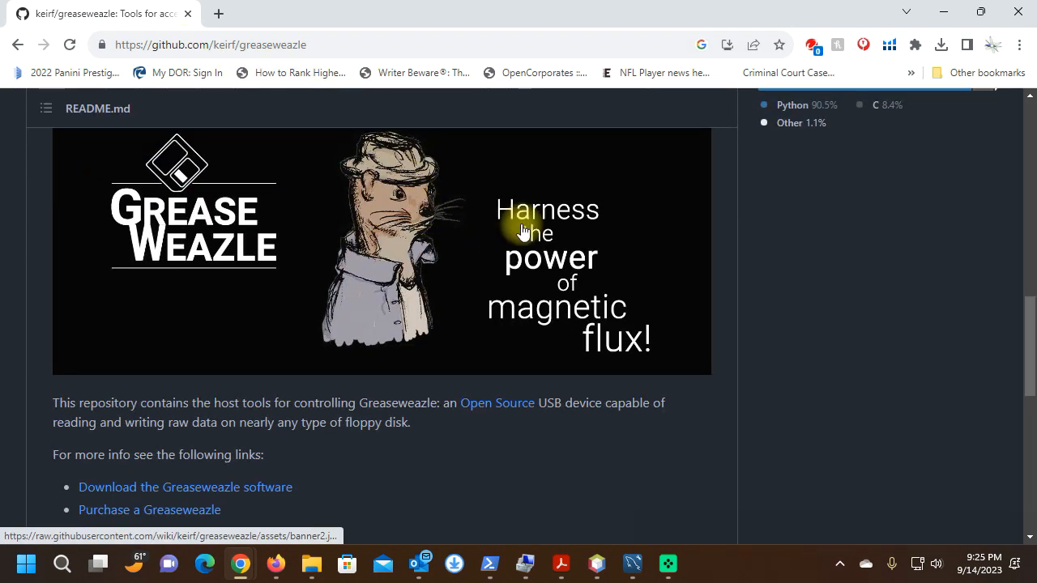
scroll(208, 400, "down", 2)
scroll(329, 323, "up", 6)
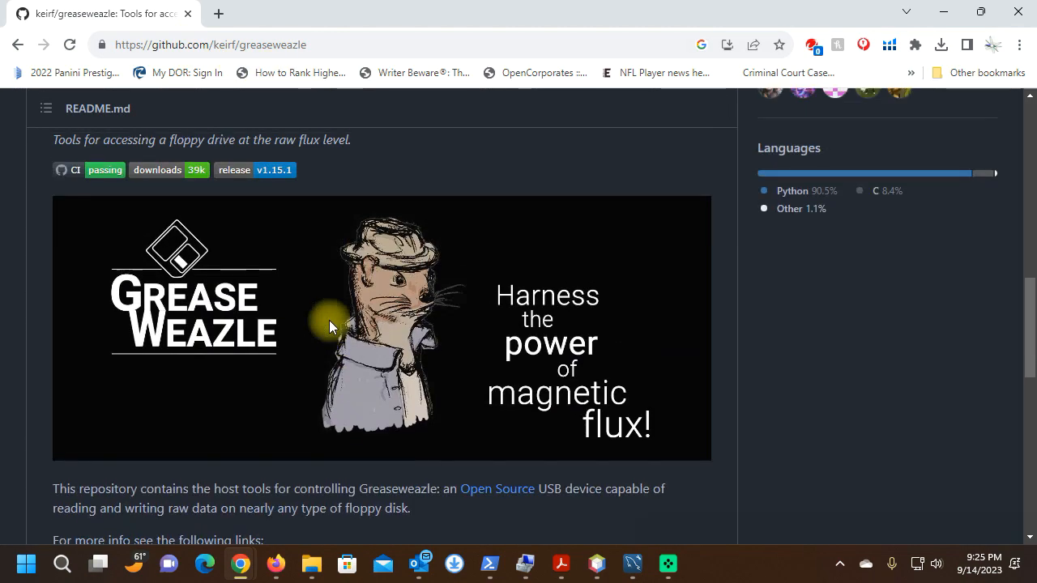
scroll(450, 321, "up", 4)
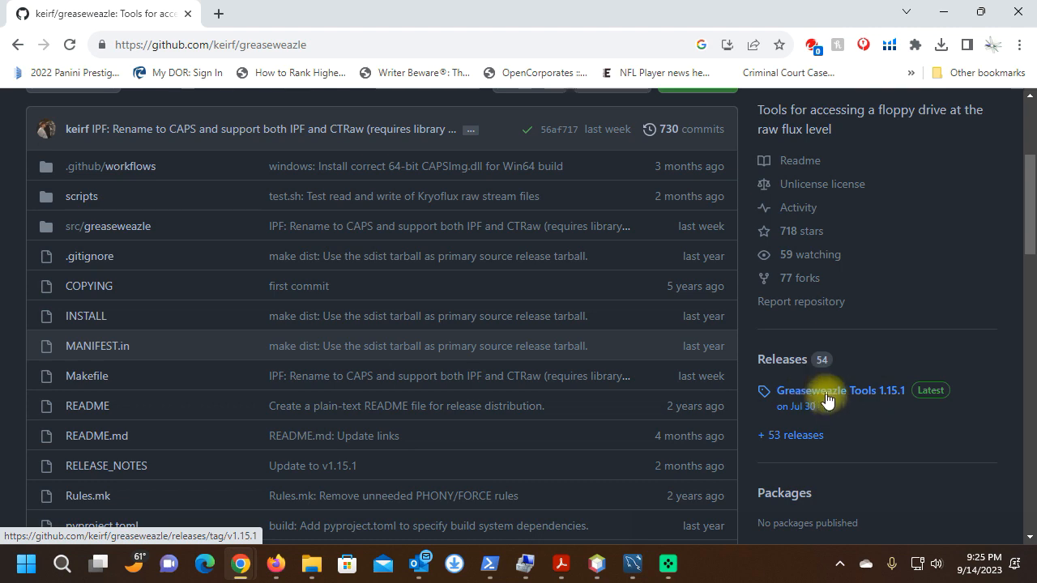
Open the Greaseweazle Tools 1.15.1 release and download greaseweazle-1.15.1-win64.zip from its assets
left_click(802, 393)
scroll(386, 303, "down", 5)
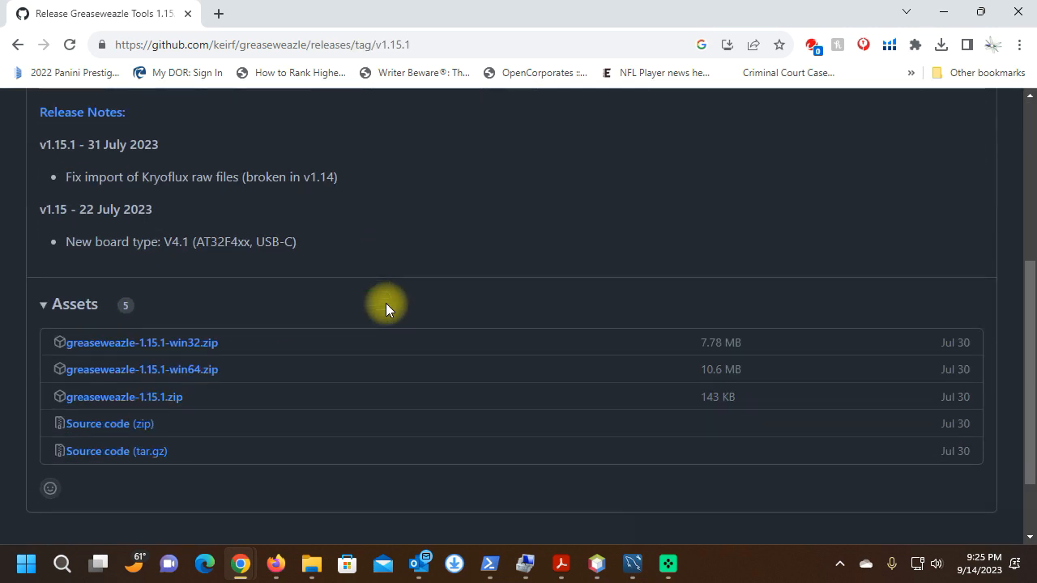
scroll(385, 303, "up", 3)
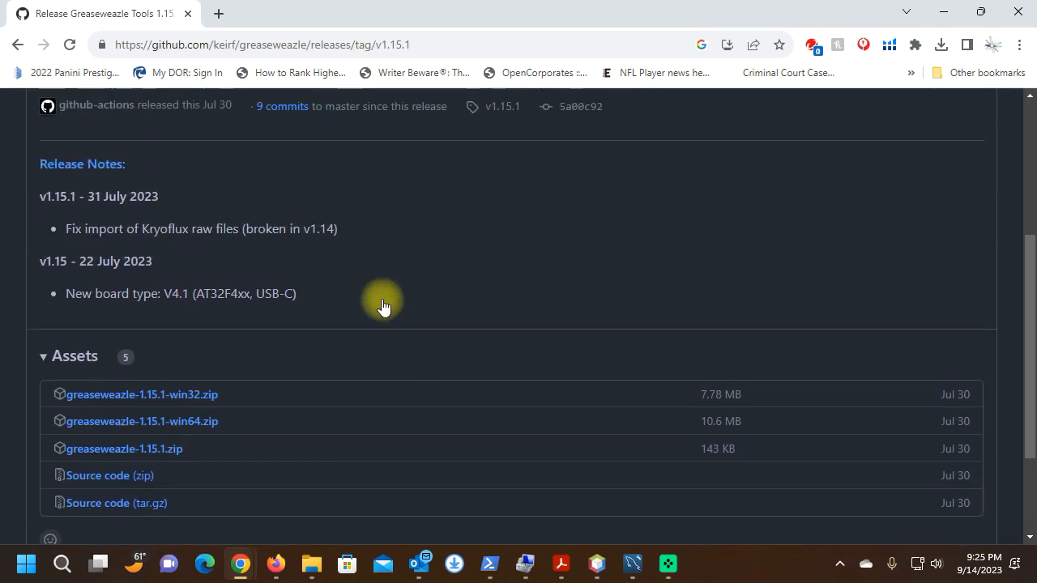
scroll(381, 304, "down", 2)
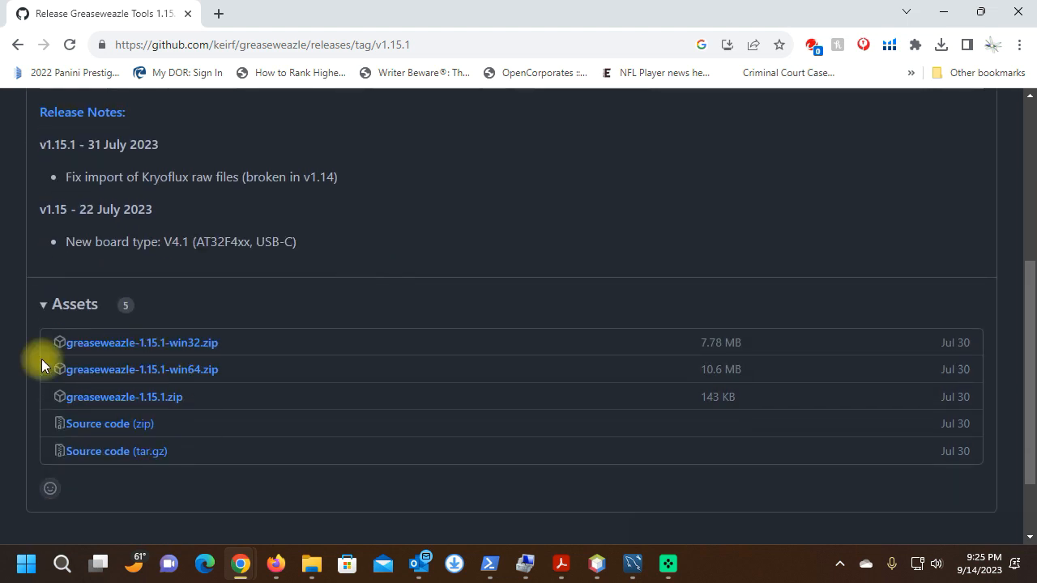
left_click(168, 371)
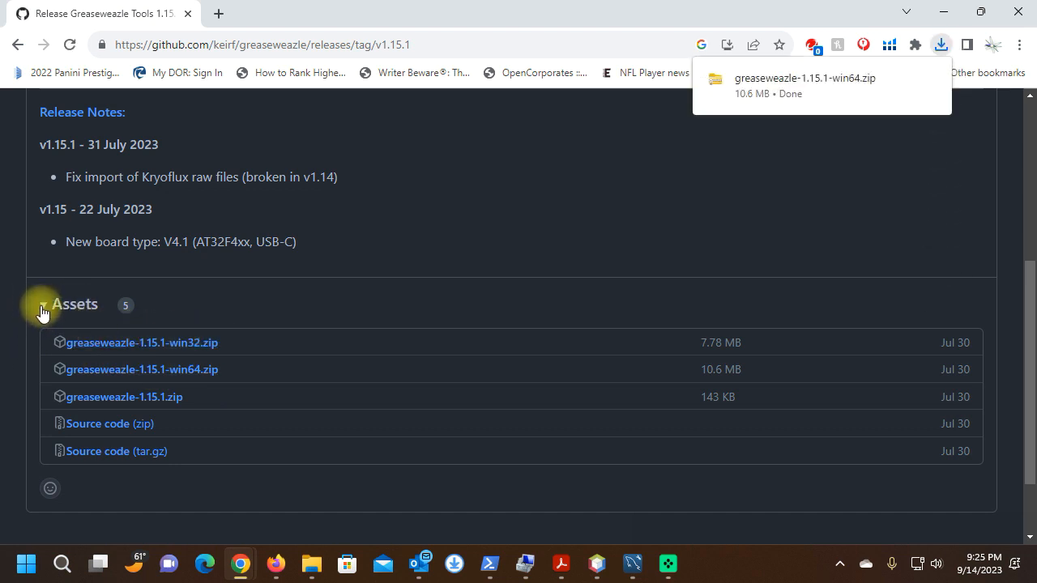
left_click(42, 306)
left_click(45, 368)
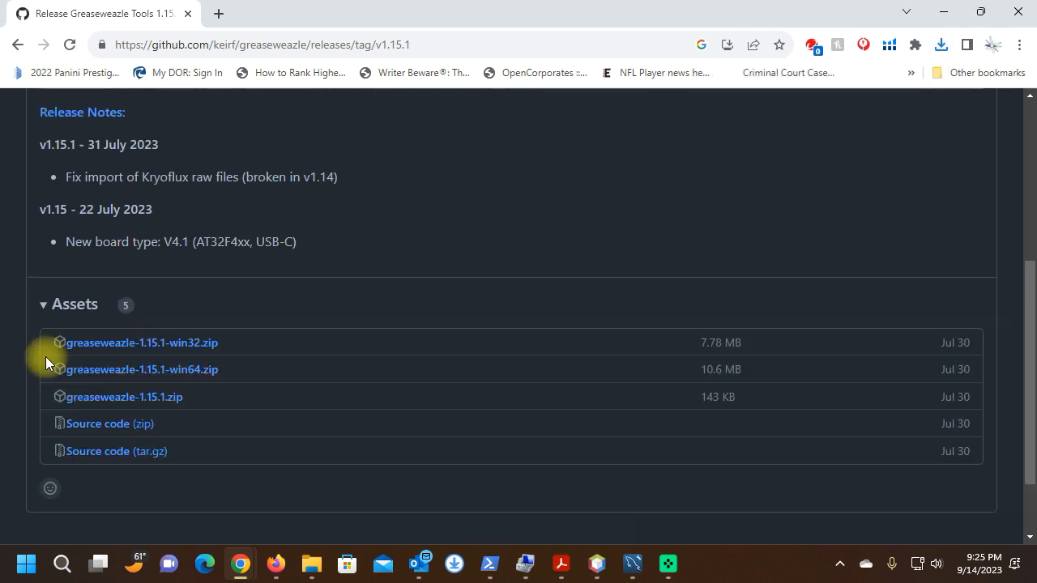
Open the downloaded greaseweazle-1.15.1-win64.zip and extract everything to the suggested folder in Downloads
left_click(941, 45)
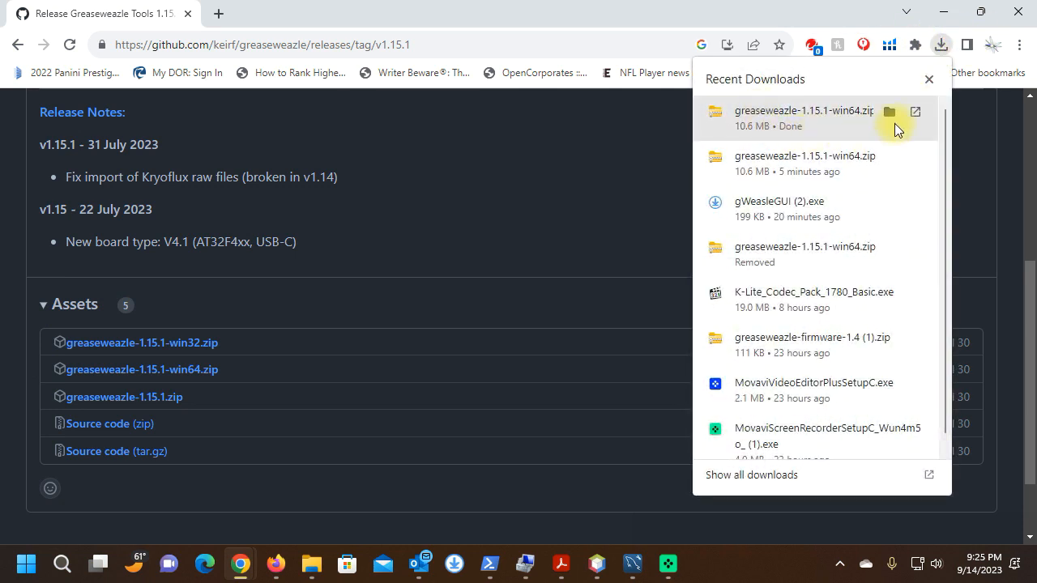
left_click(821, 118)
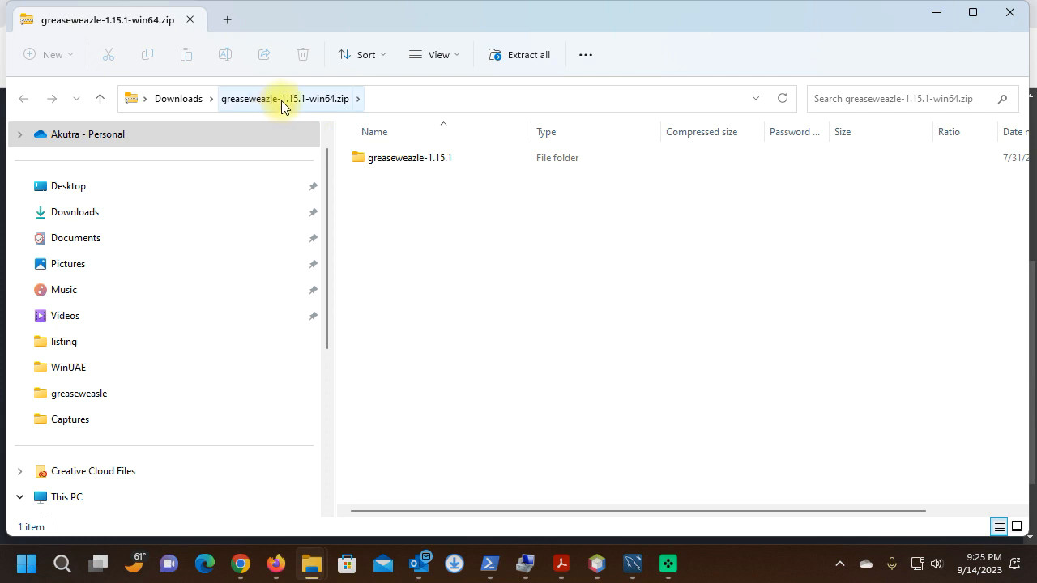
left_click(521, 57)
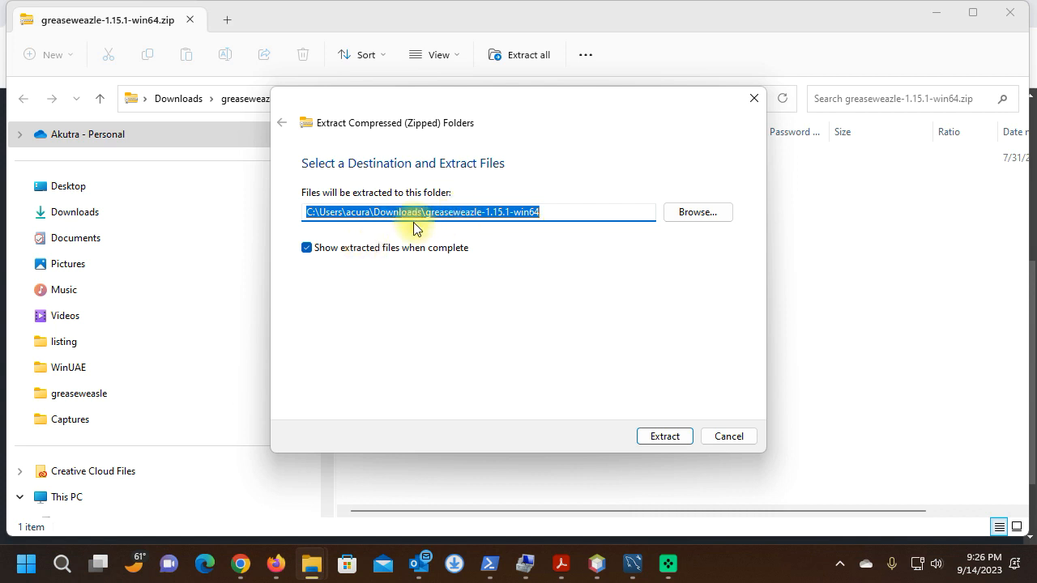
left_click(664, 436)
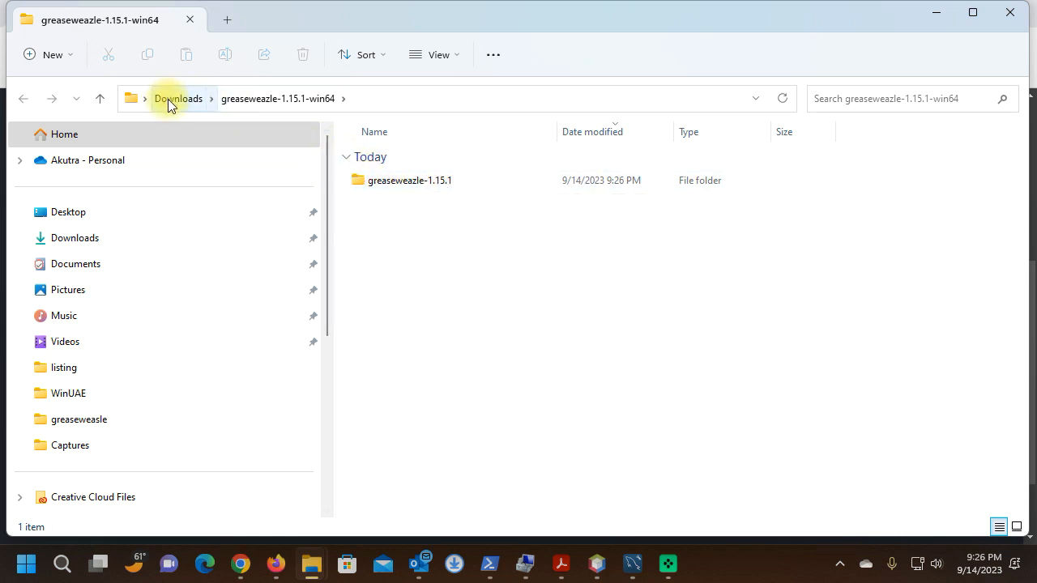
Close the extracted folder and archive windows and return to the Software section of the LeapMaker product page
left_click(1017, 20)
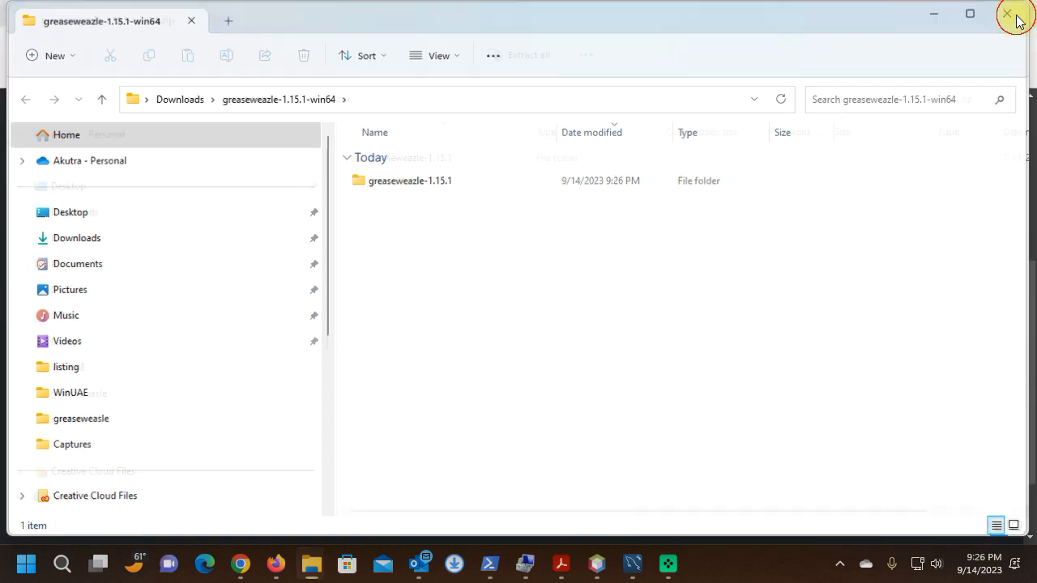
left_click(1011, 19)
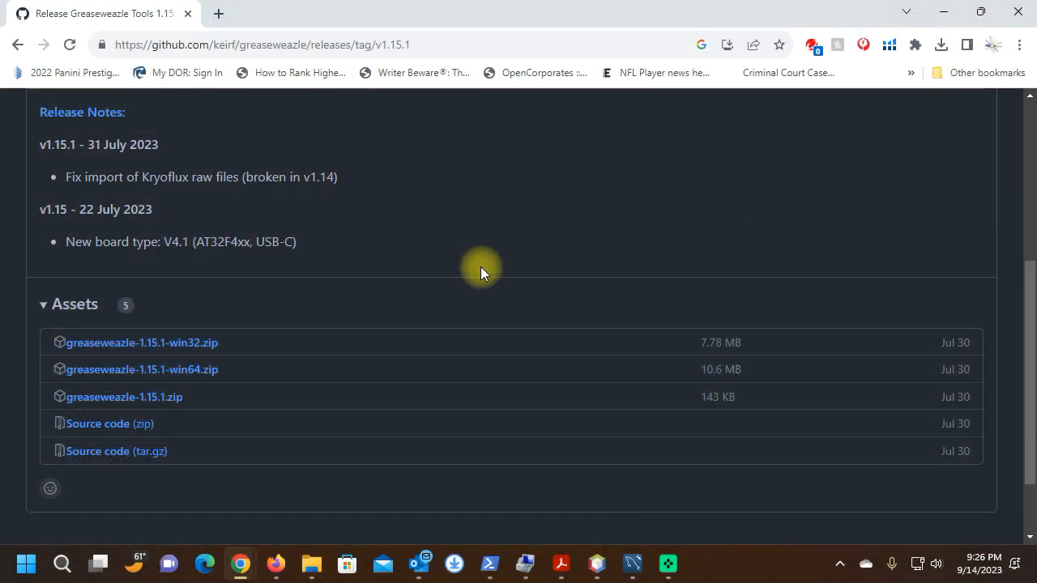
left_click(18, 45)
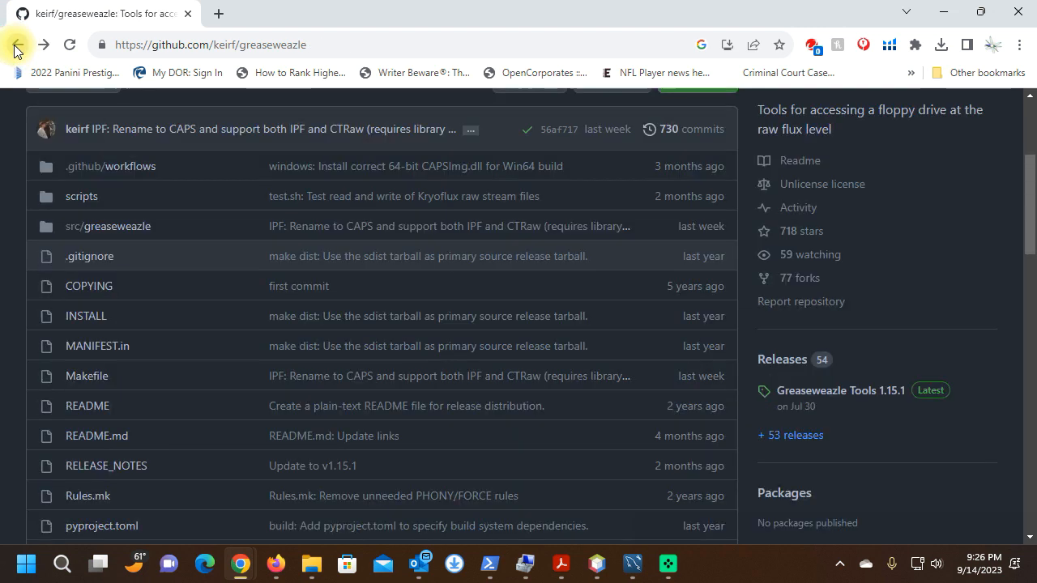
left_click(16, 46)
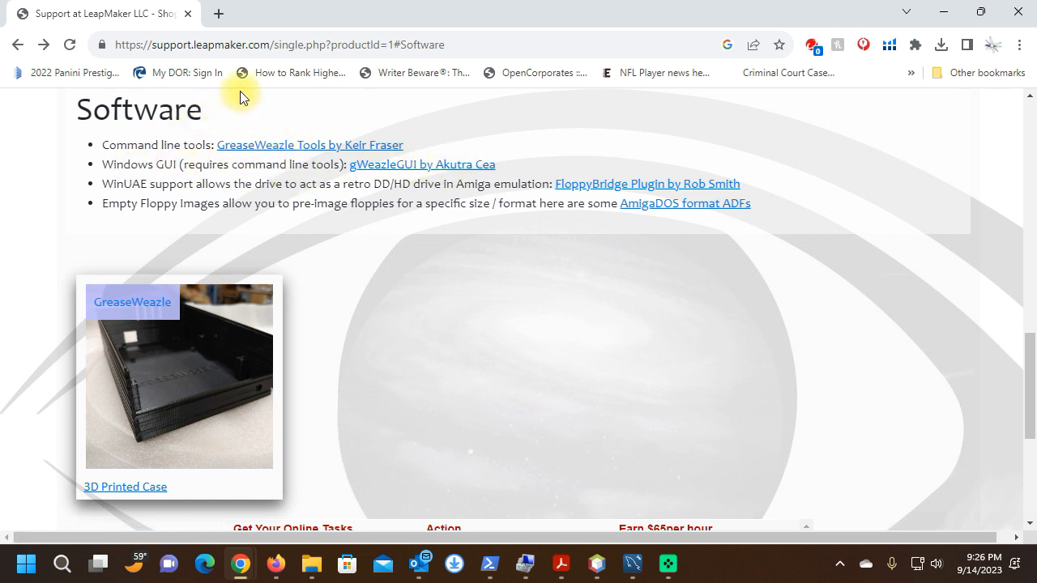
Open the gWeazleGUI repository and look through its readme, including the annotated screenshots and links
left_click(412, 170)
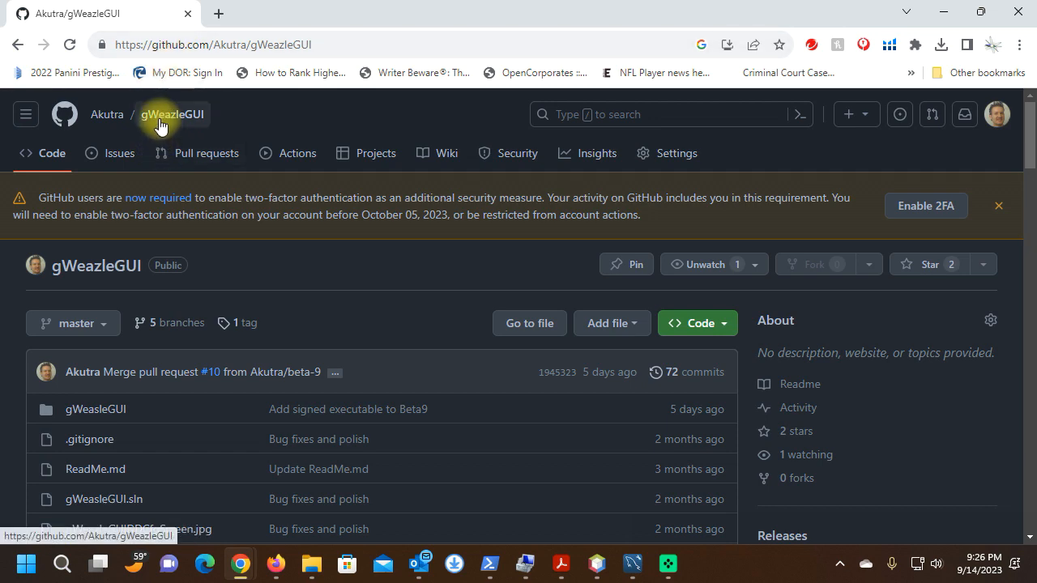
scroll(621, 297, "down", 4)
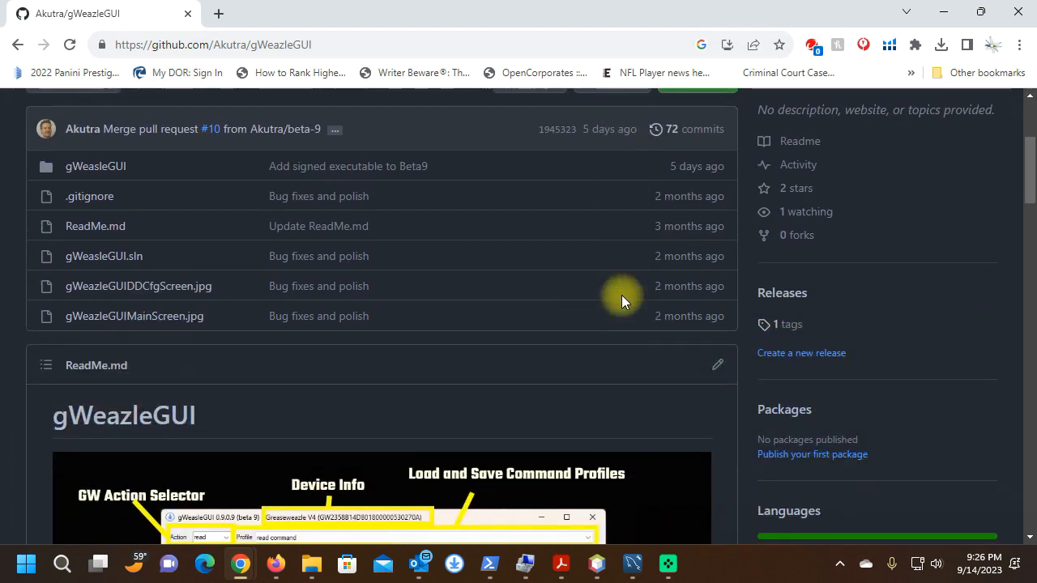
scroll(508, 279, "down", 4)
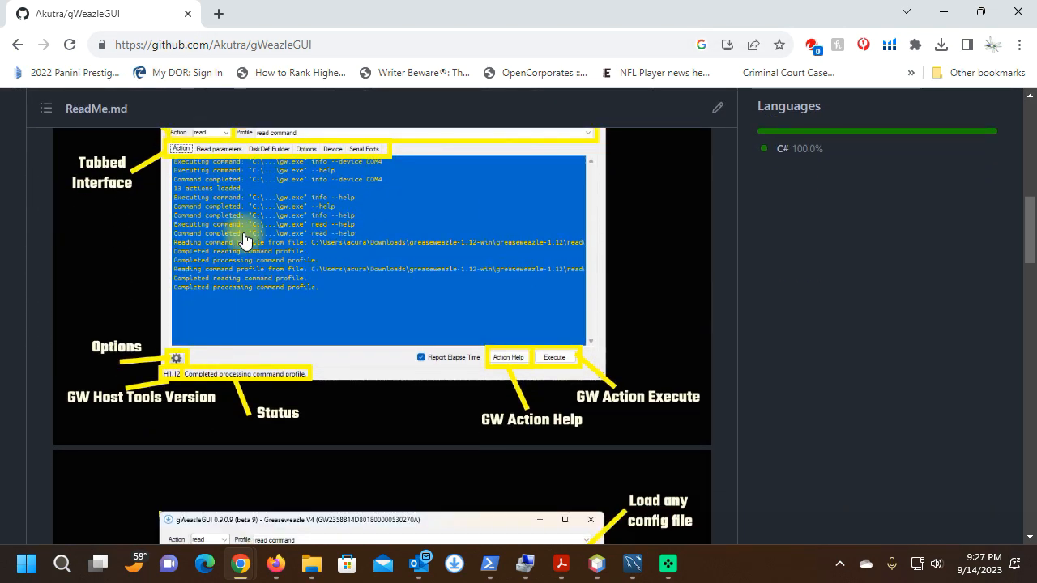
scroll(239, 196, "up", 1)
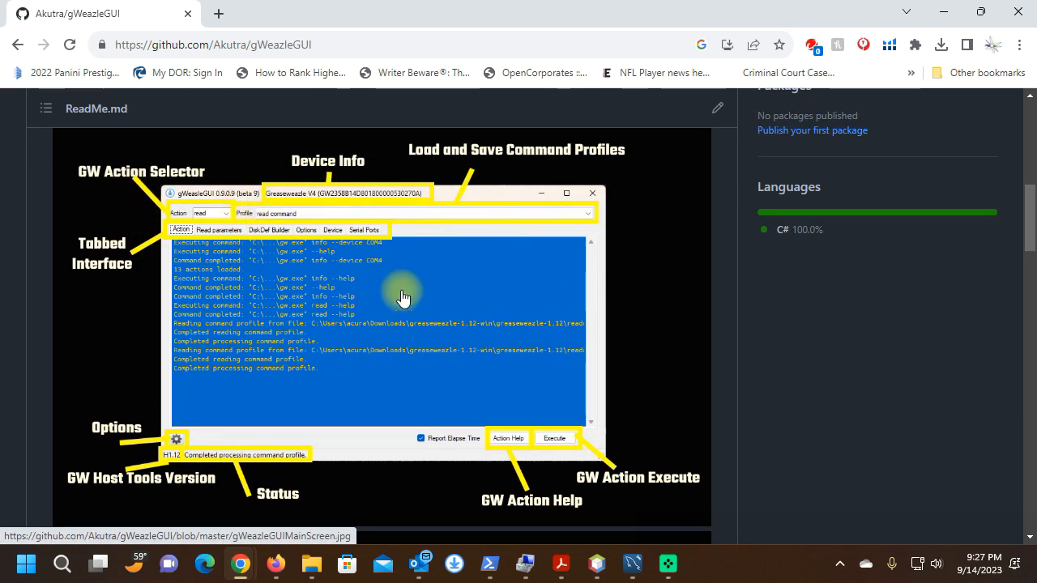
scroll(456, 331, "down", 4)
scroll(389, 352, "down", 5)
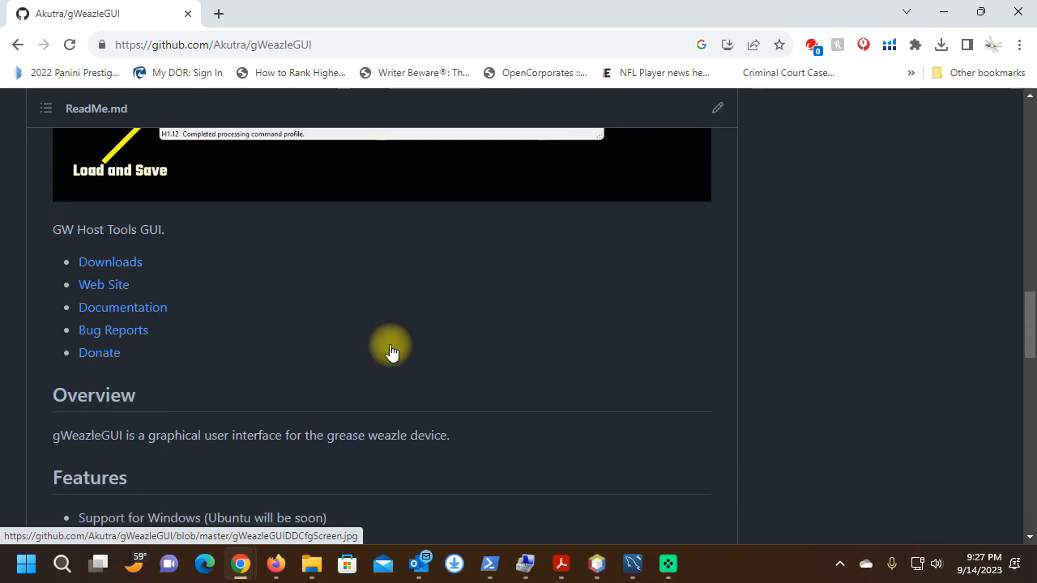
scroll(390, 344, "up", 6)
scroll(390, 345, "up", 8)
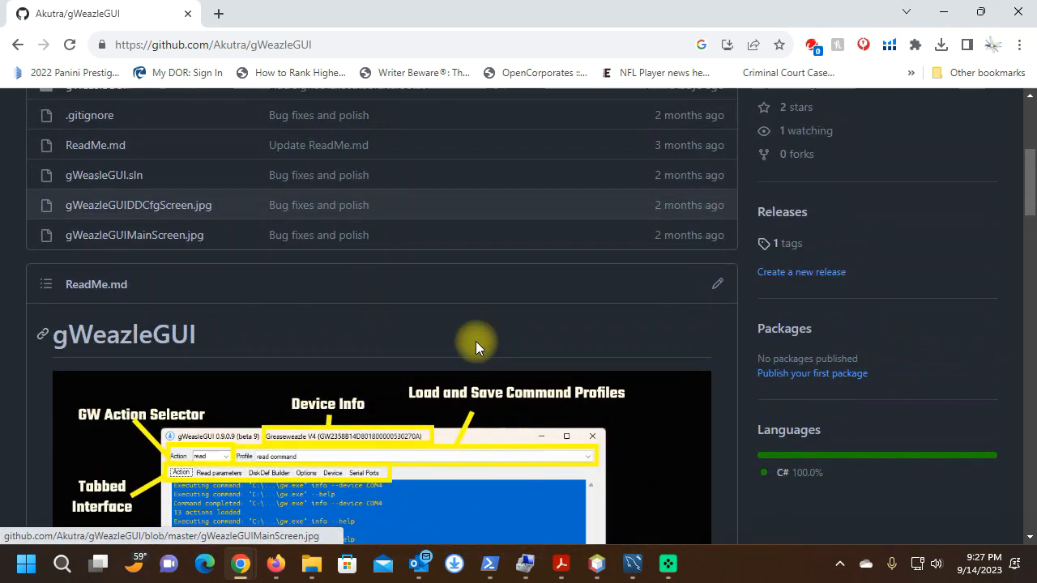
Open the gWeazleGUI repository's releases, review the 0.9.0.9 (beta 9) notes and download gWeasleGUI.exe from its assets
left_click(791, 215)
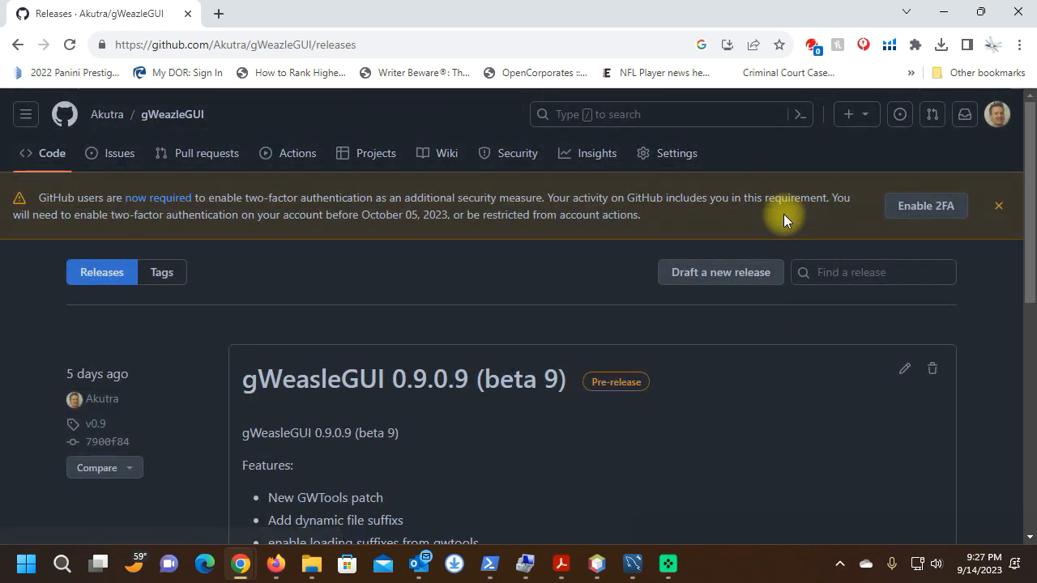
scroll(437, 313, "down", 3)
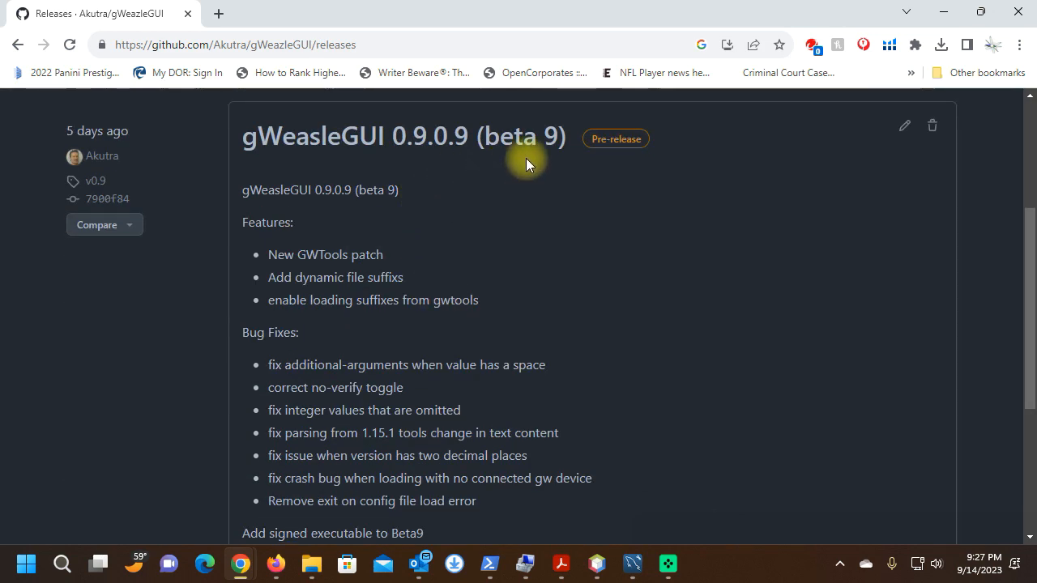
scroll(596, 193, "down", 3)
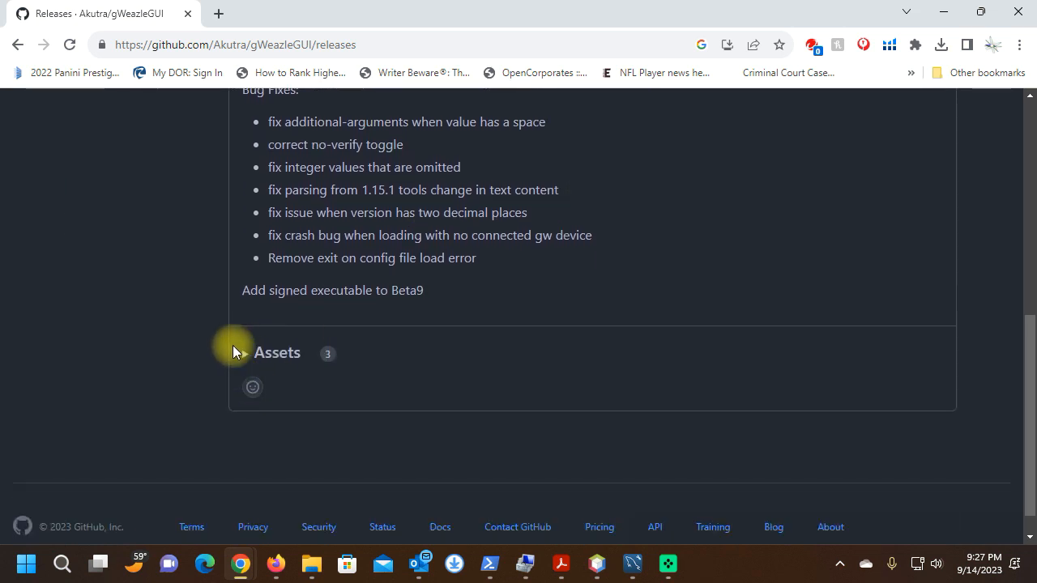
scroll(343, 273, "up", 3)
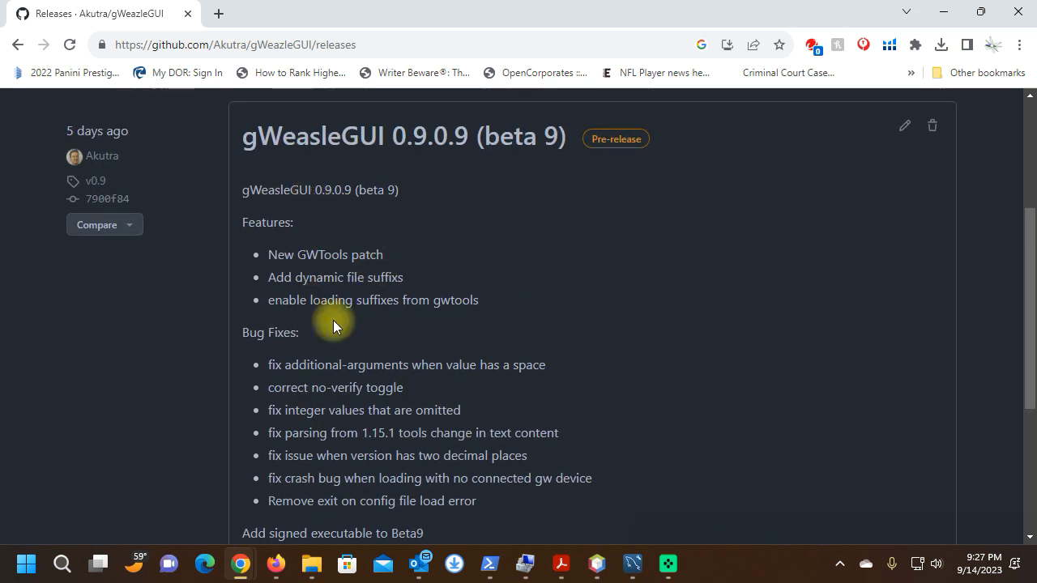
scroll(333, 320, "down", 3)
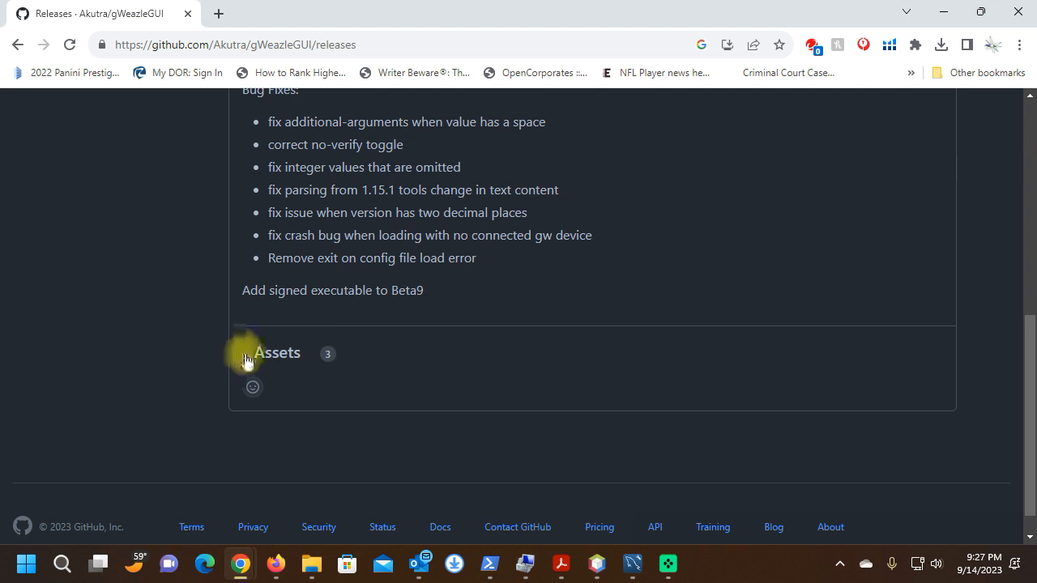
left_click(246, 354)
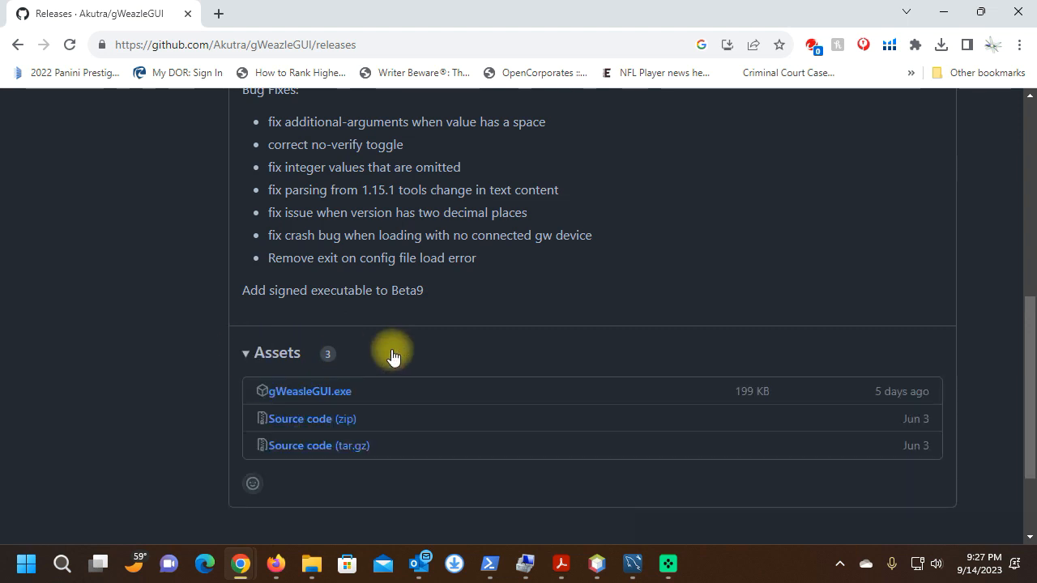
scroll(519, 320, "down", 2)
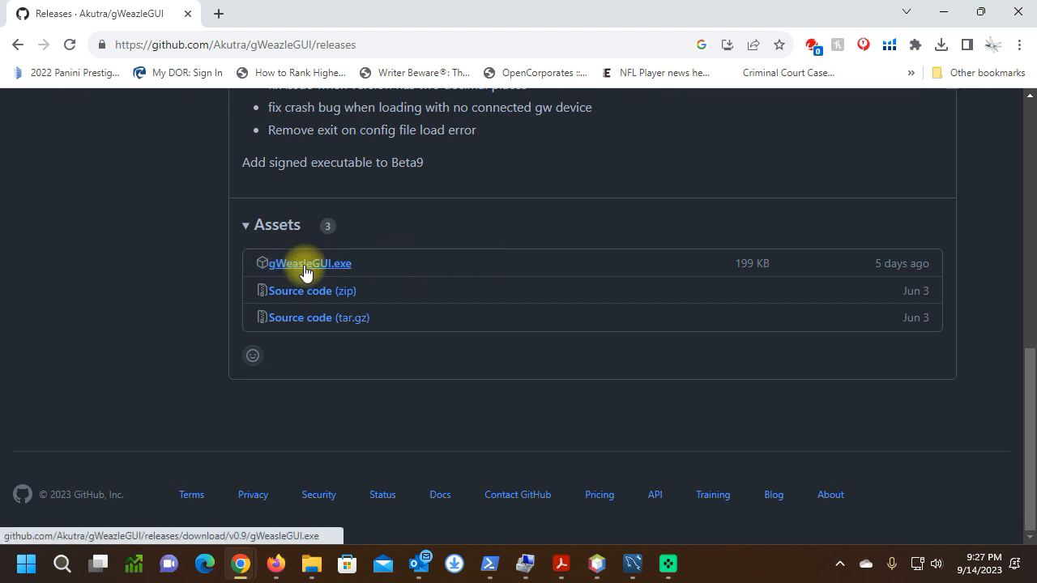
left_click(305, 272)
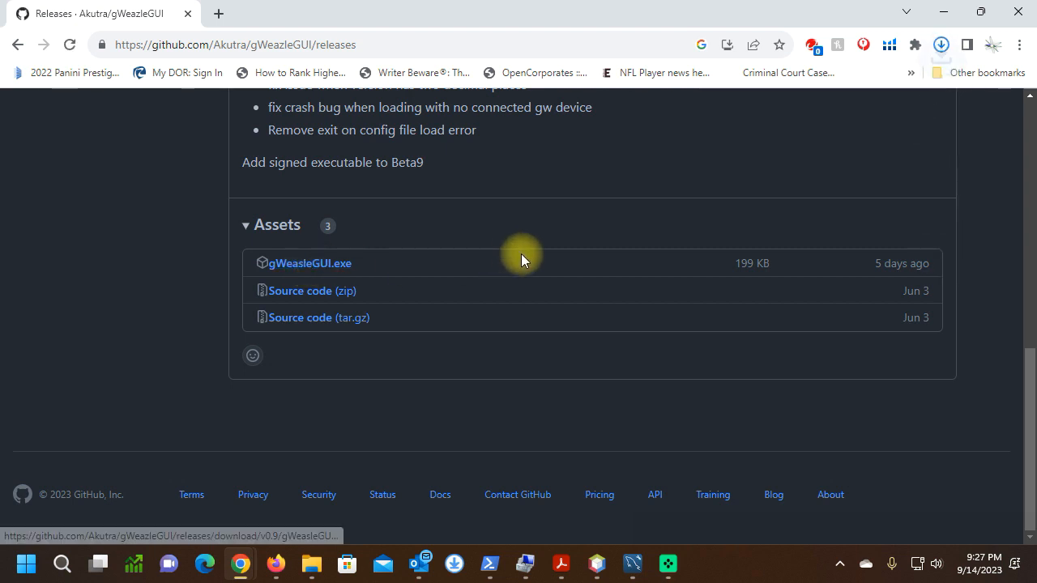
Locate the downloaded gWeasleGUI.exe in its folder and launch it, checking the publisher in the SmartScreen details and allowing it to run anyway
left_click(942, 50)
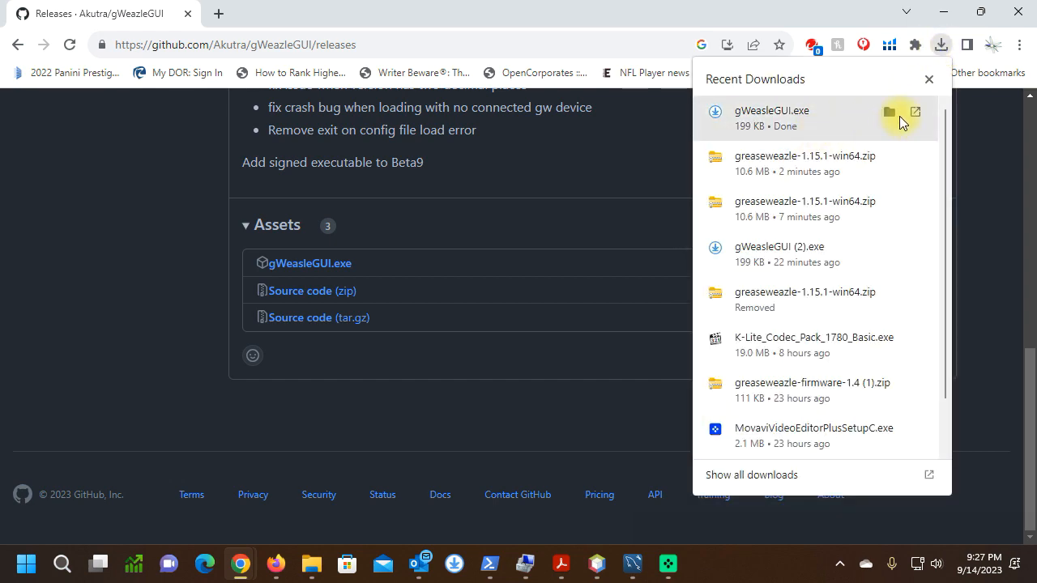
left_click(888, 119)
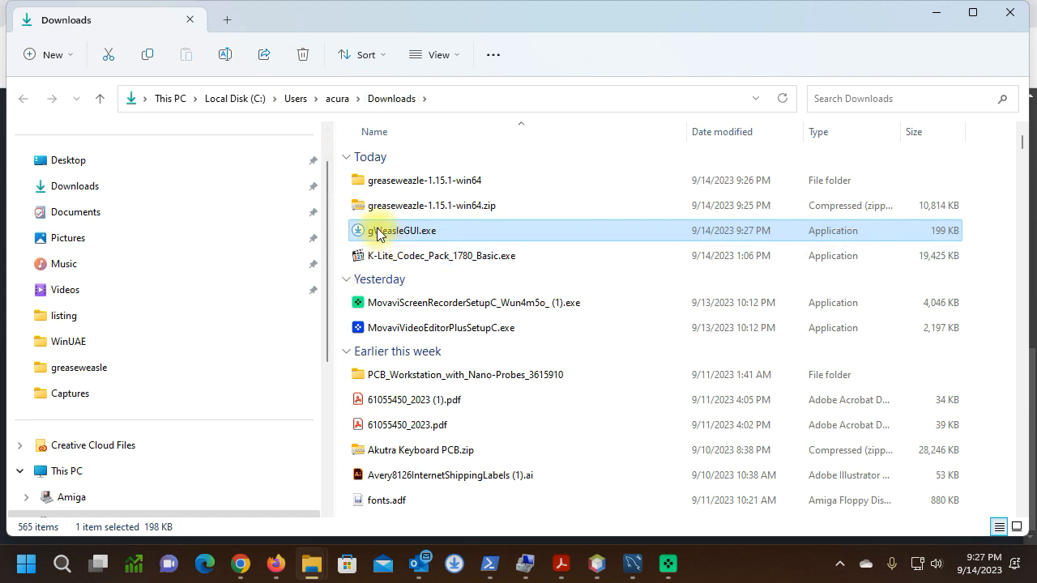
mouse_move(371, 234)
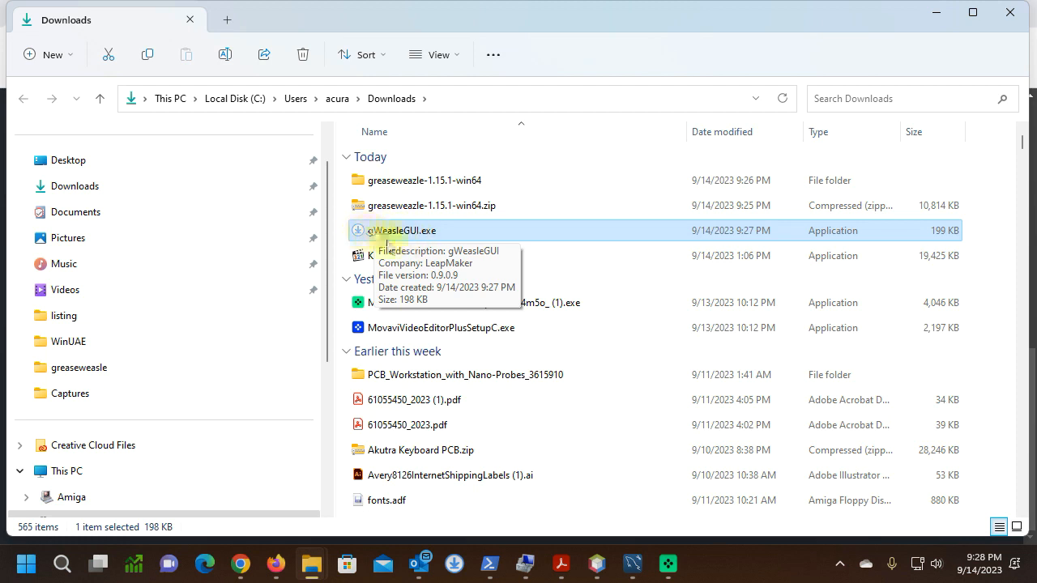
double_click(394, 232)
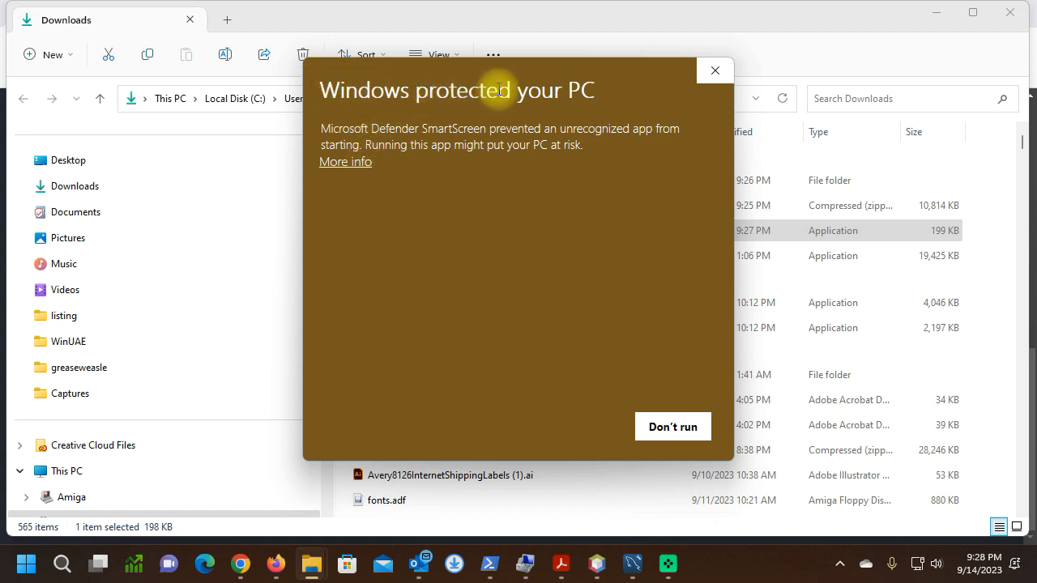
left_click(353, 165)
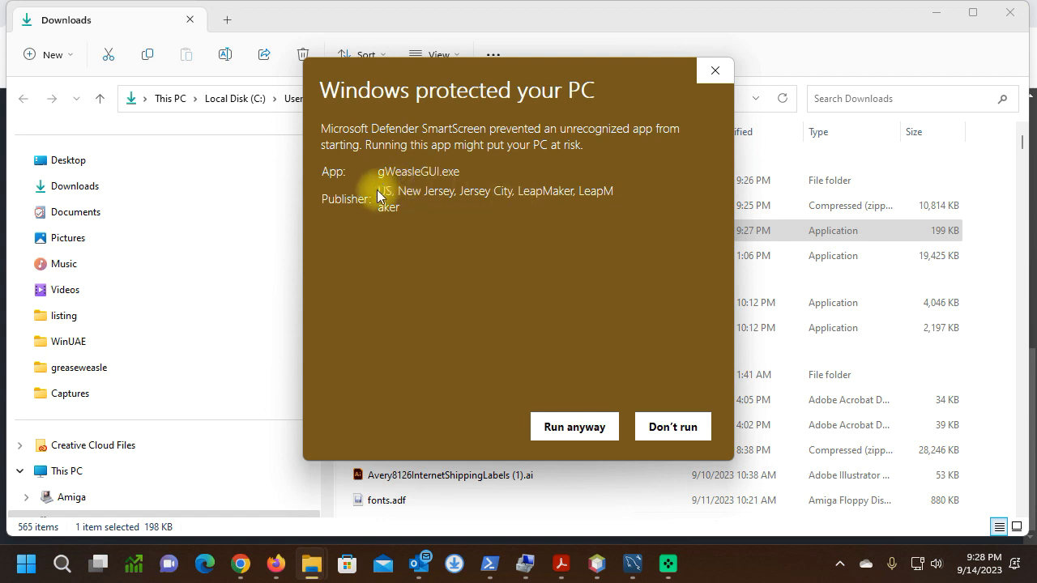
left_click_drag(379, 191, 470, 206)
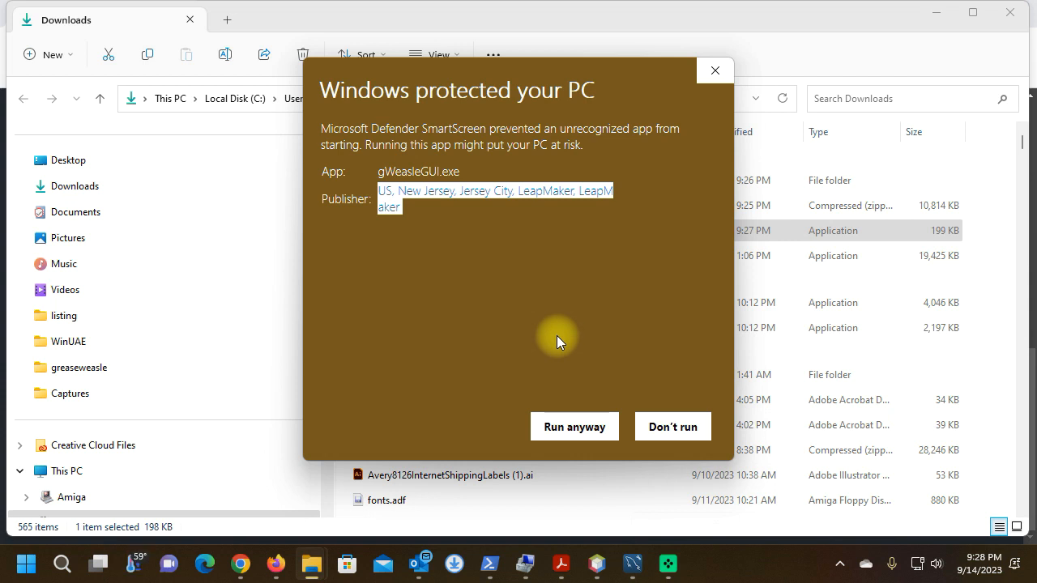
left_click(577, 428)
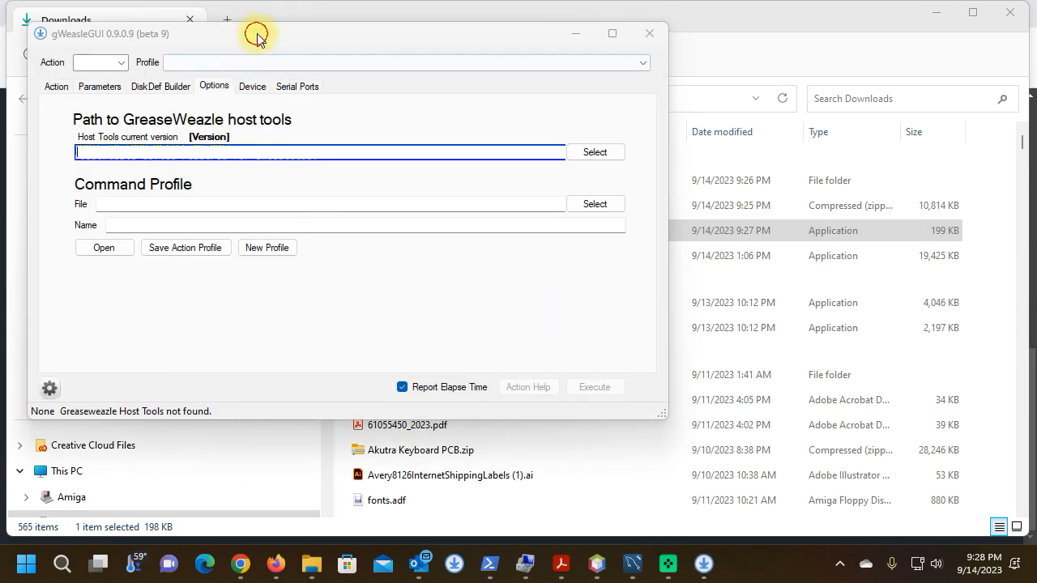
Set the GreaseWeazle host tools path by choosing gw.exe in Downloads\greaseweazle-1.15.1-win64\greaseweazle-1.15.1
left_click_drag(255, 40, 407, 68)
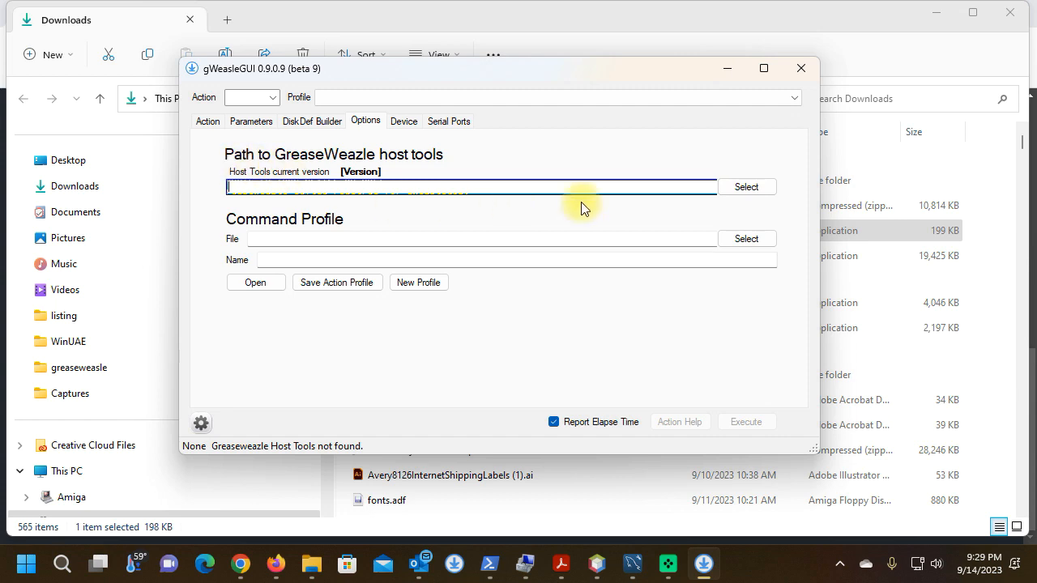
left_click(746, 187)
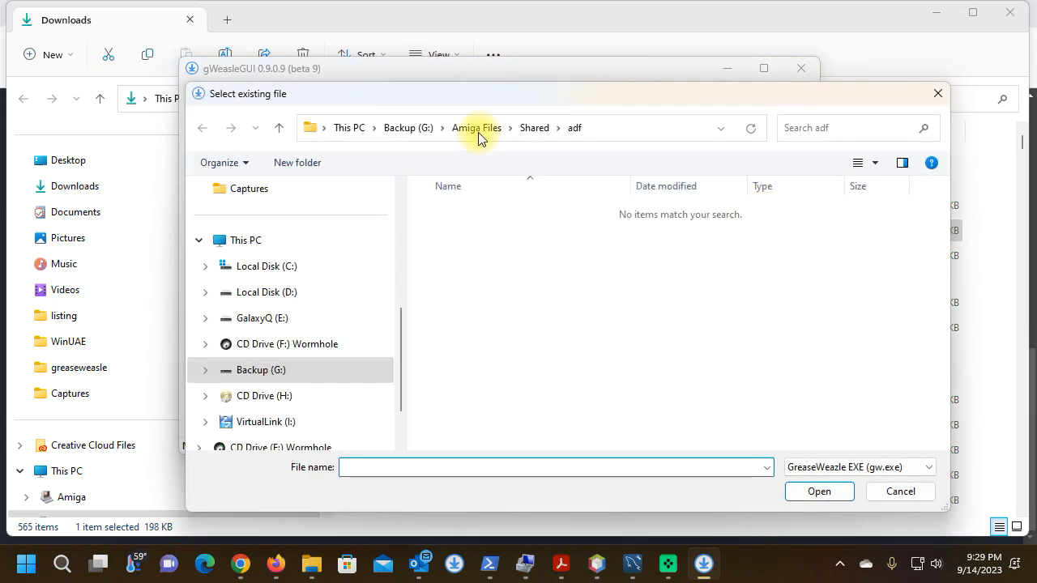
scroll(282, 298, "up", 4)
left_click(241, 293)
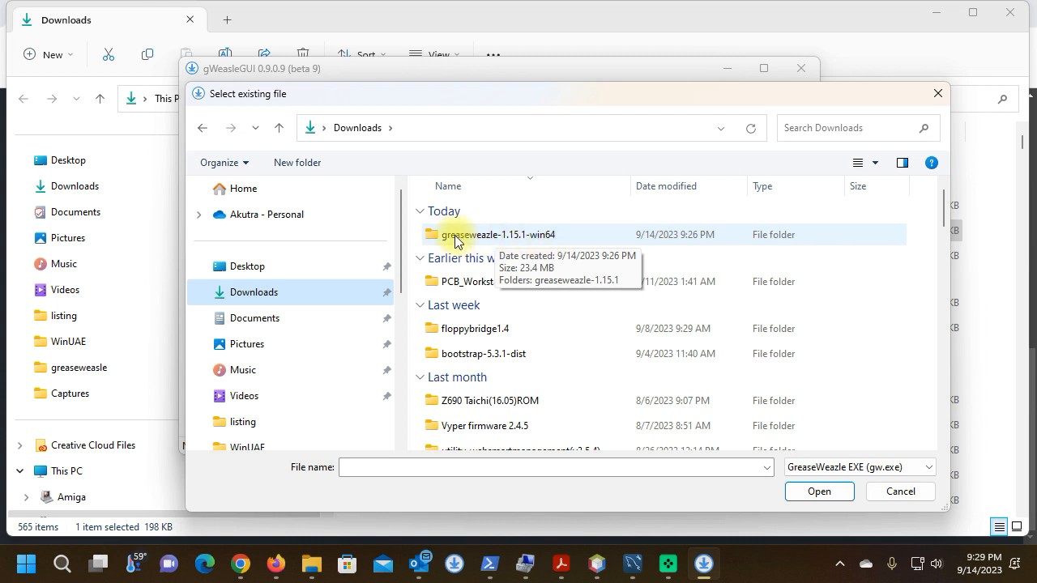
double_click(486, 234)
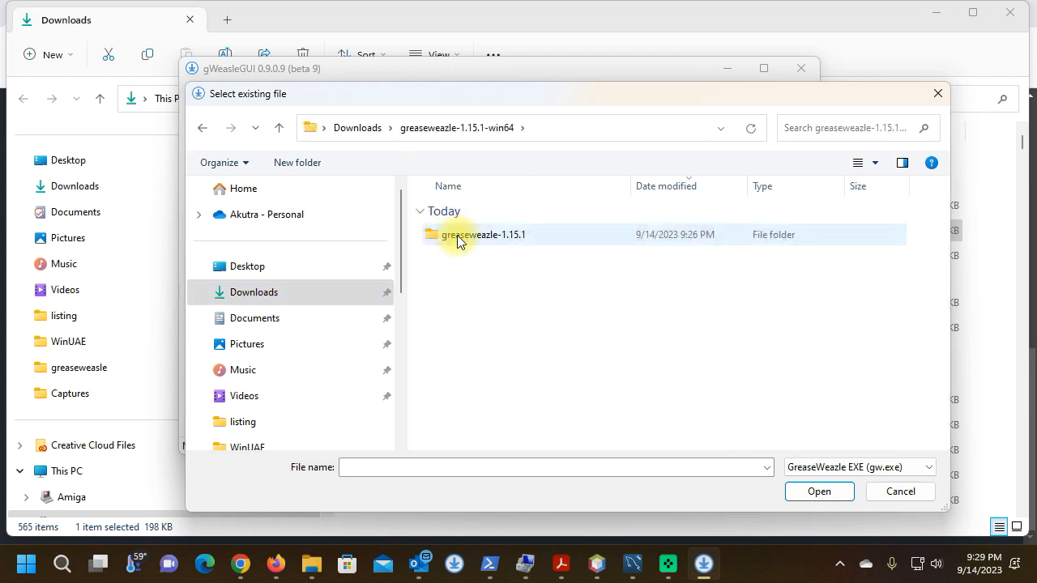
double_click(458, 237)
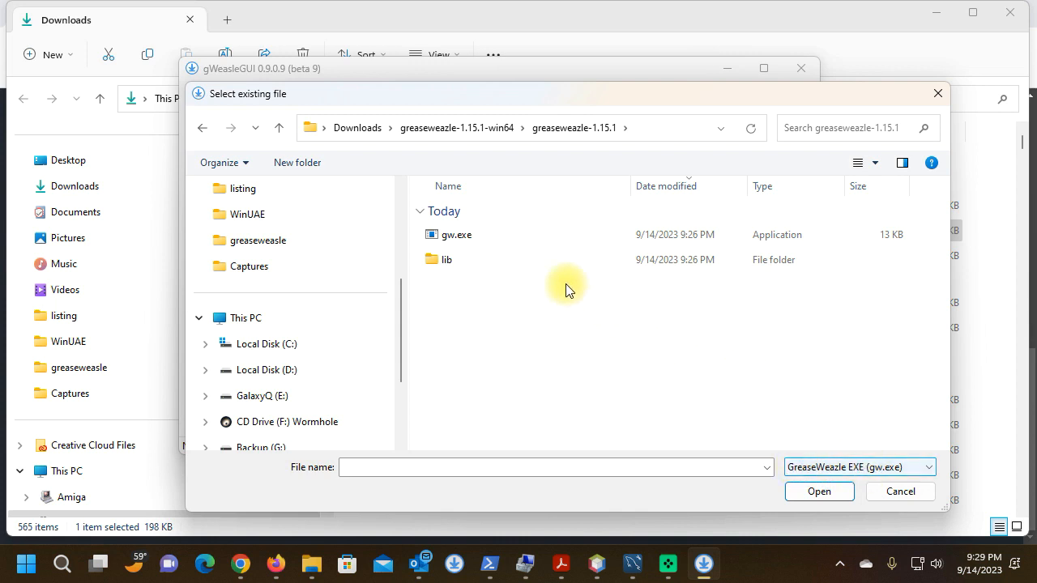
left_click(435, 235)
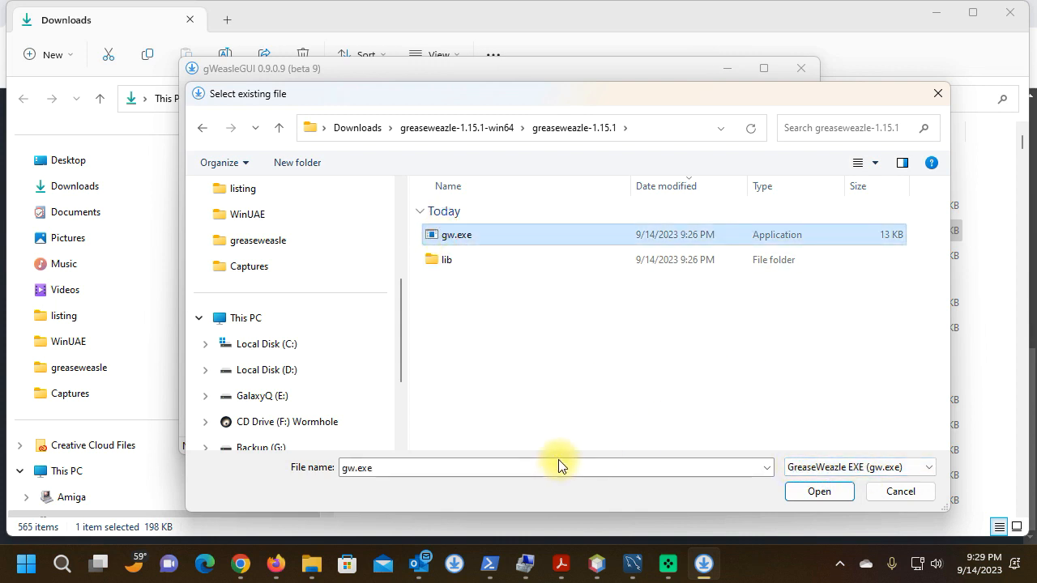
left_click(926, 469)
left_click(926, 469)
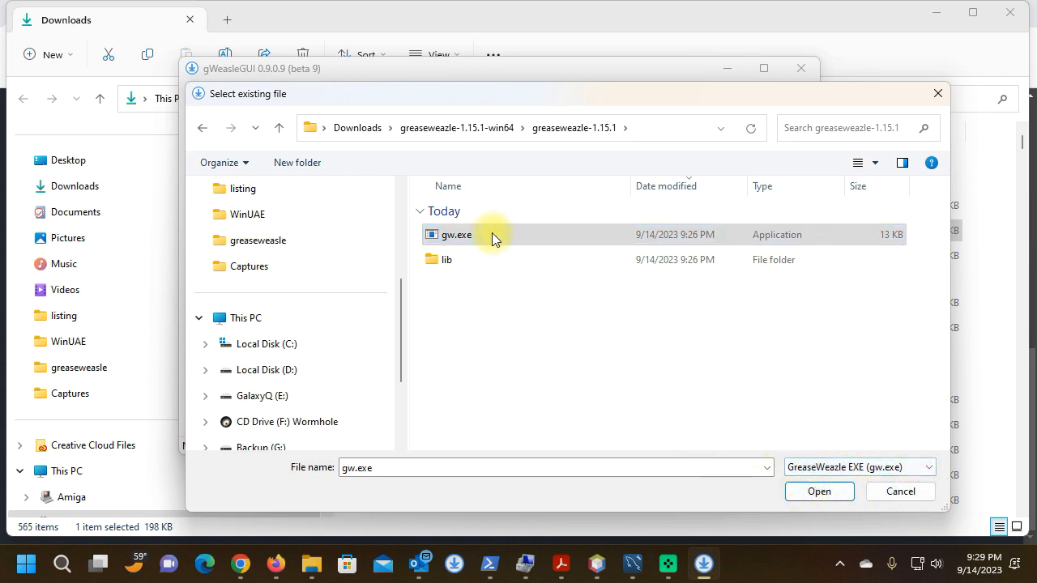
left_click(819, 492)
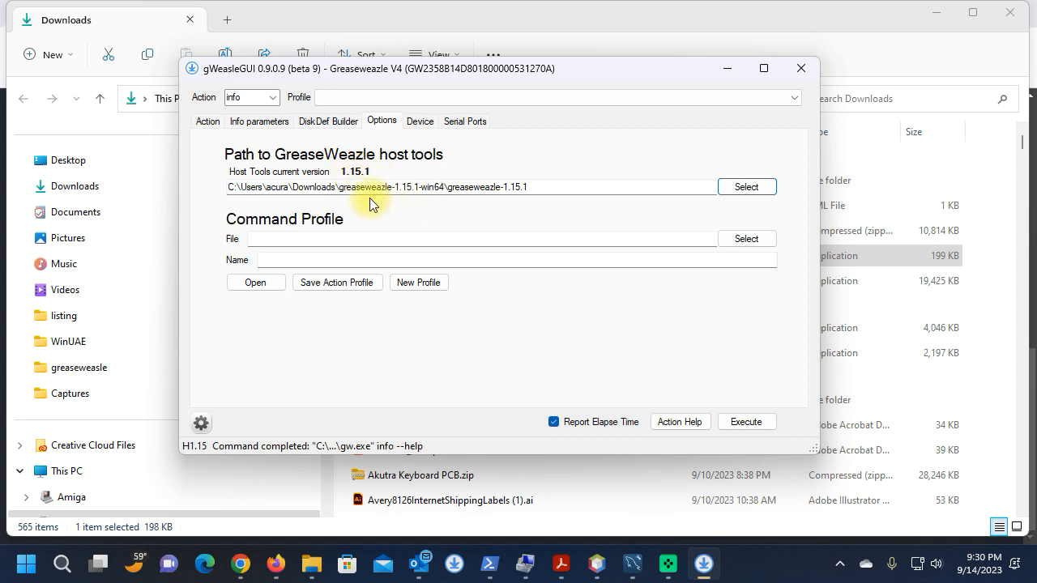
left_click(415, 121)
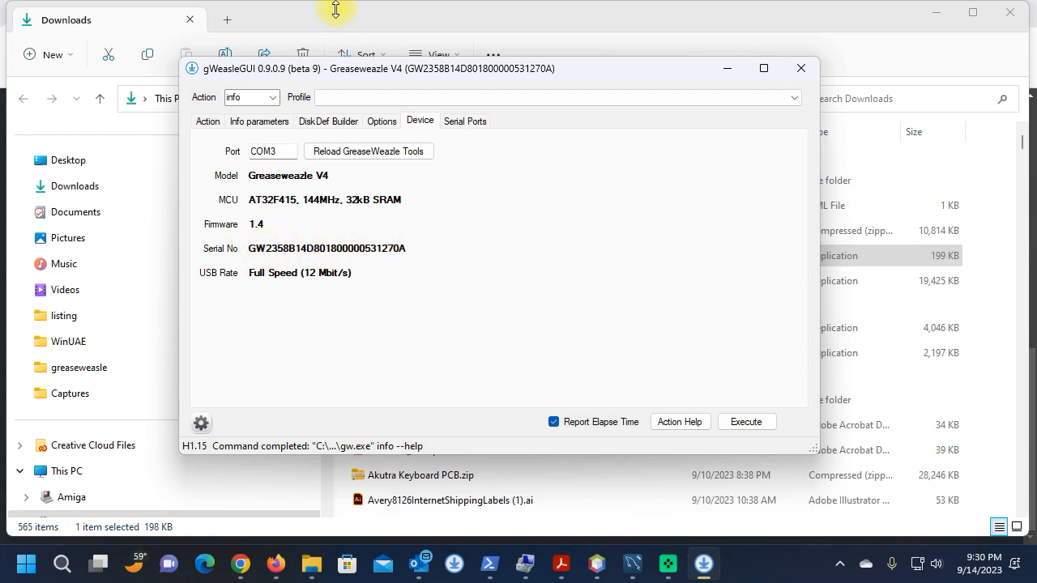
left_click(457, 121)
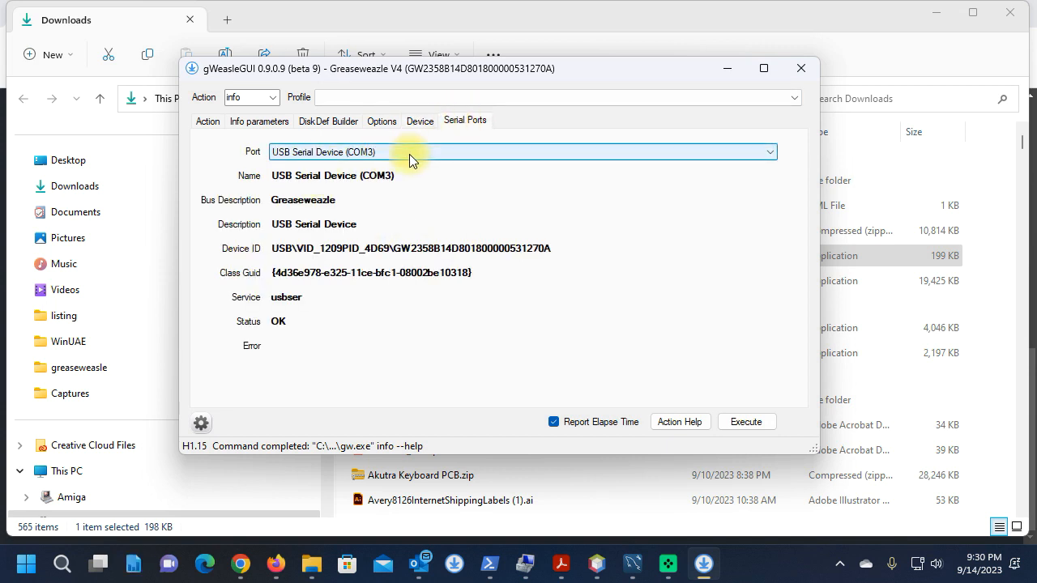
left_click(410, 154)
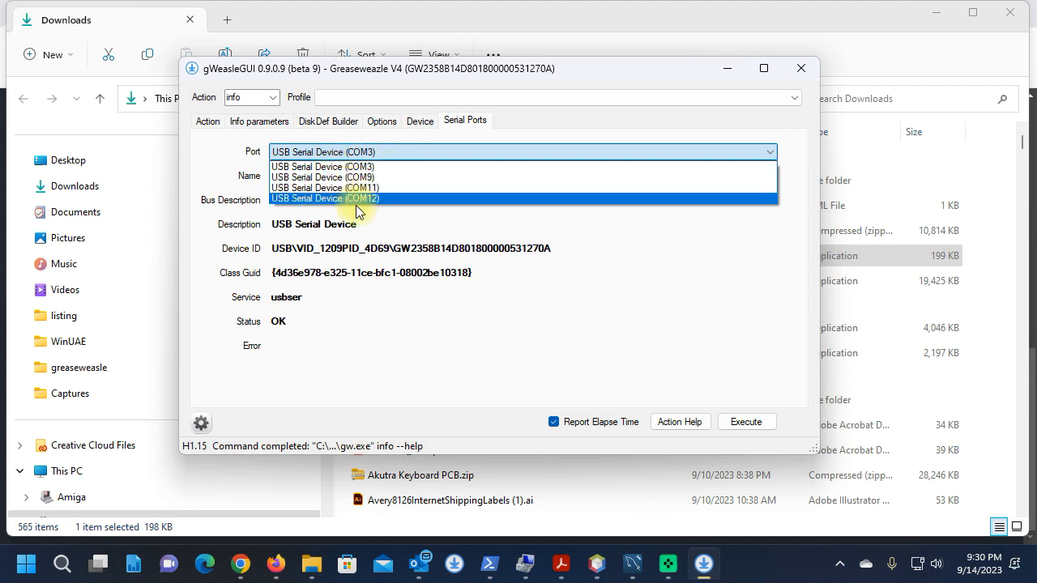
left_click(354, 166)
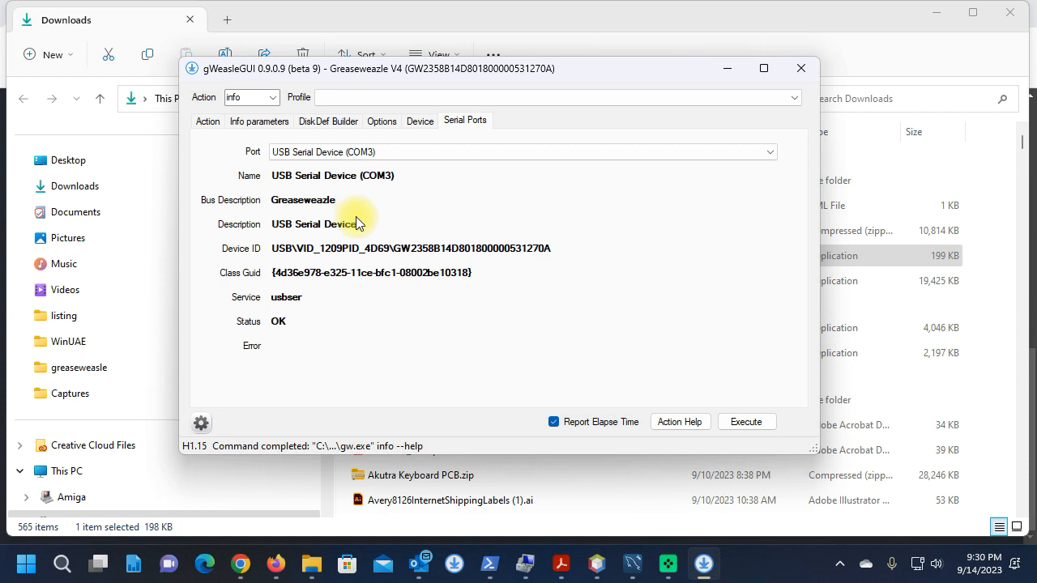
left_click(341, 154)
left_click(341, 154)
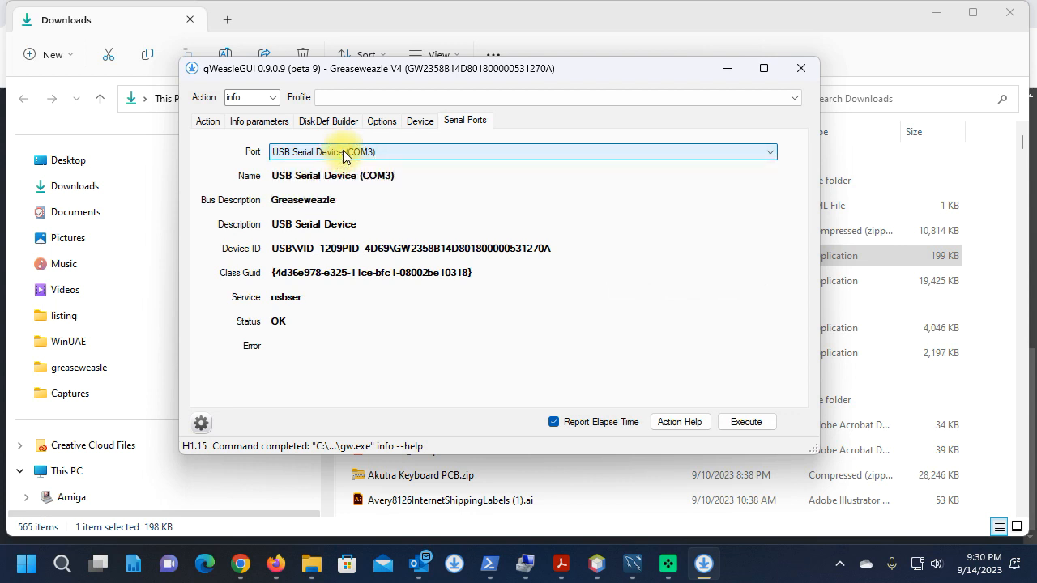
left_click(351, 156)
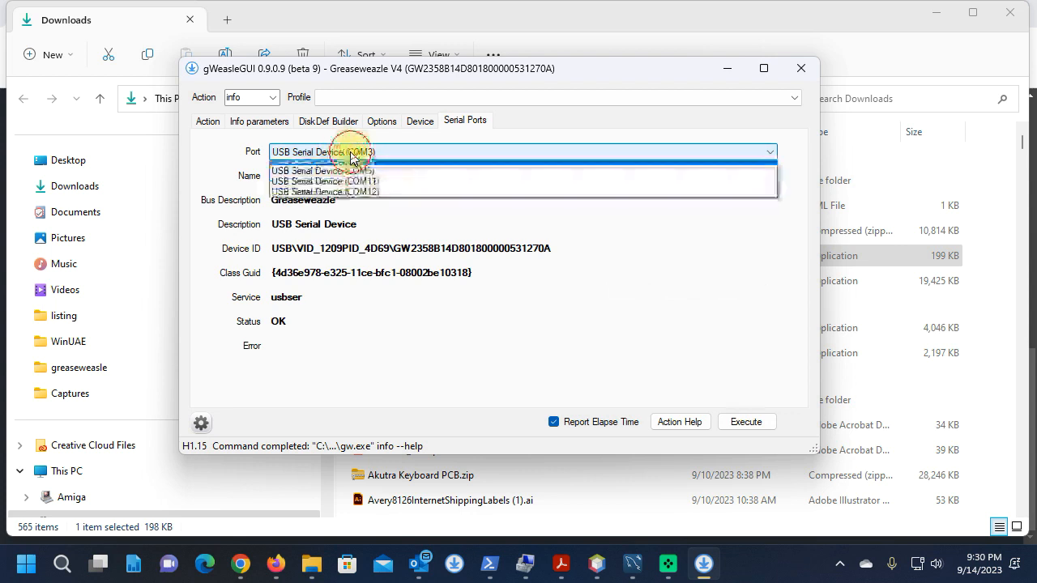
left_click(351, 157)
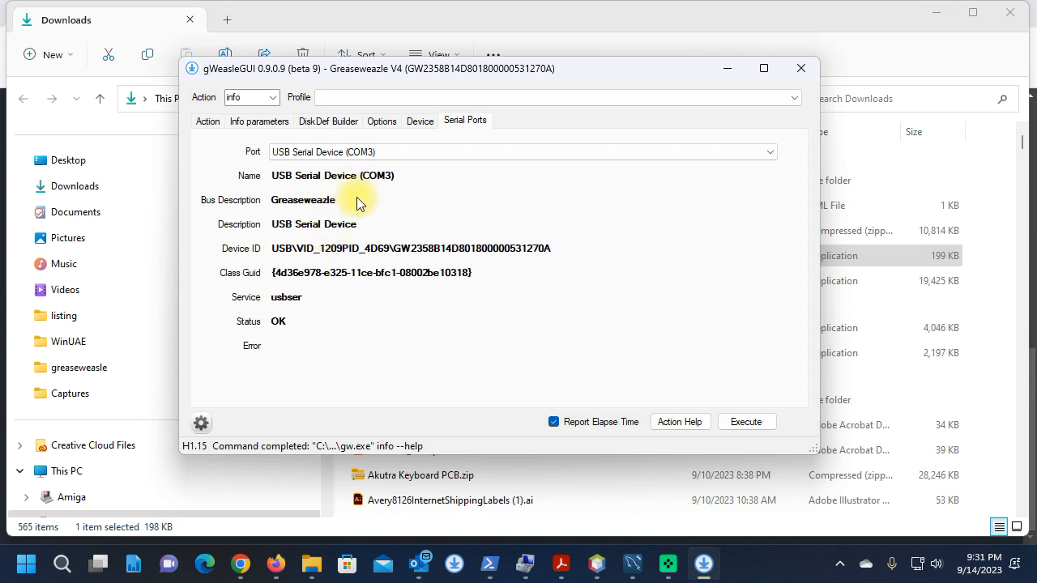
Look through the host tools options, the disk definition builder, the device details and the info action's parameters
left_click(422, 123)
left_click(386, 122)
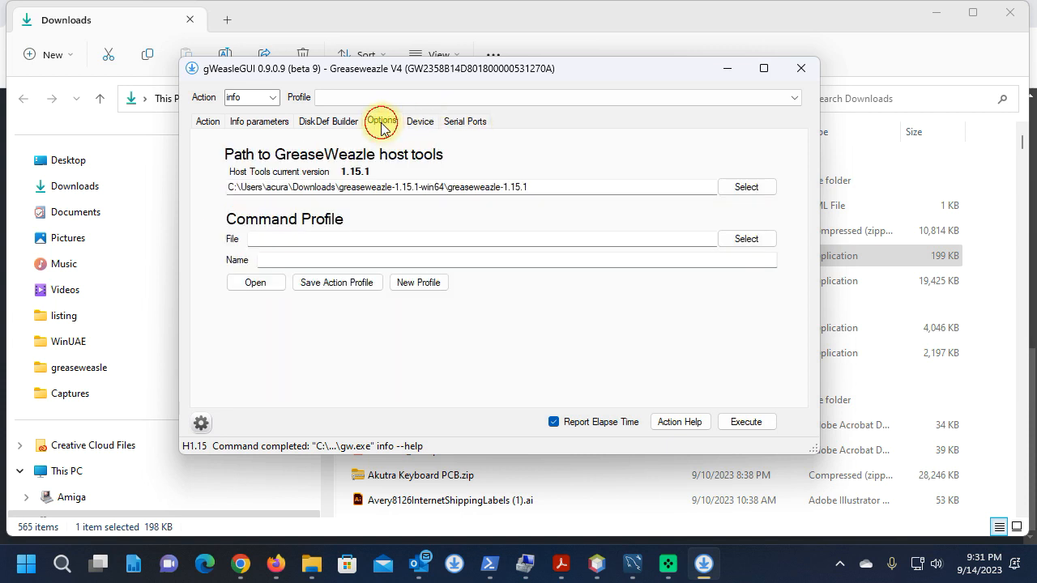
left_click(335, 123)
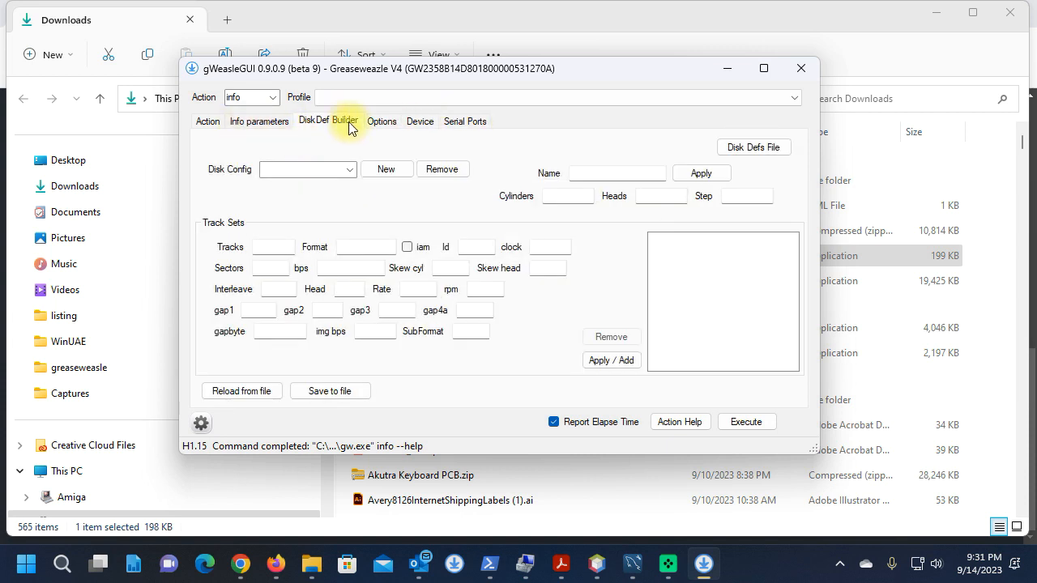
left_click(241, 126)
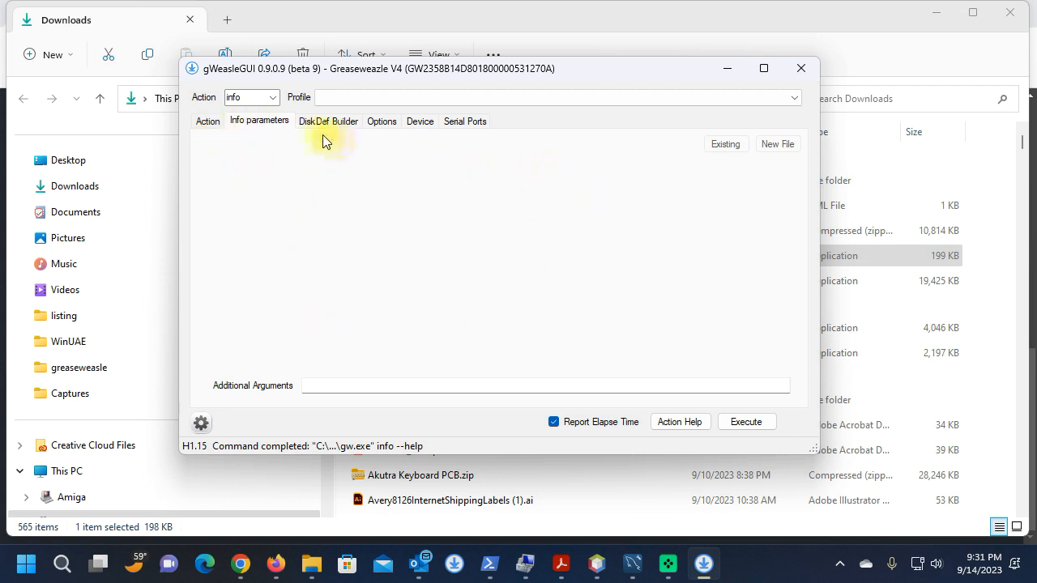
left_click(420, 122)
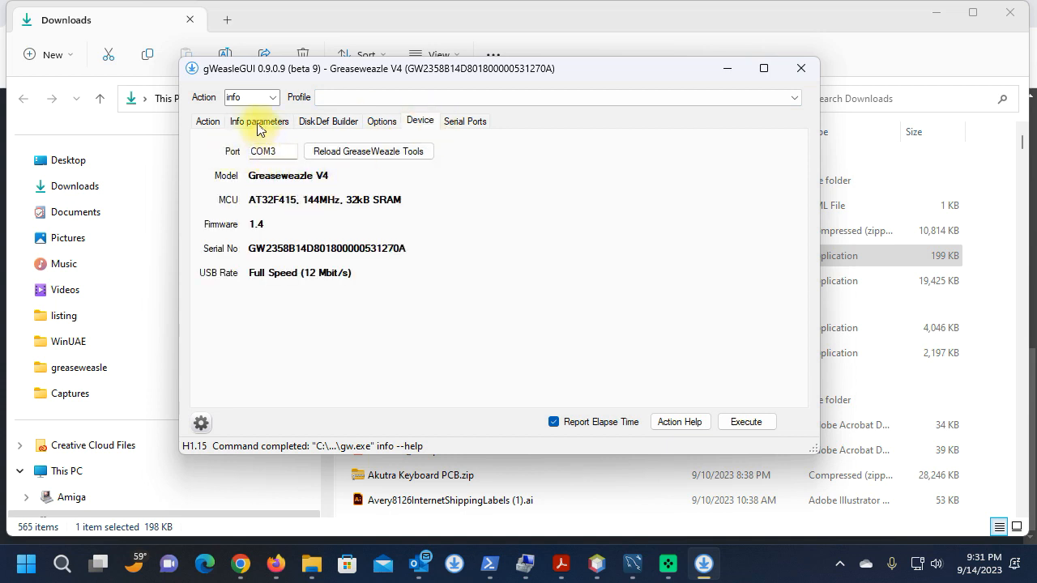
left_click(253, 121)
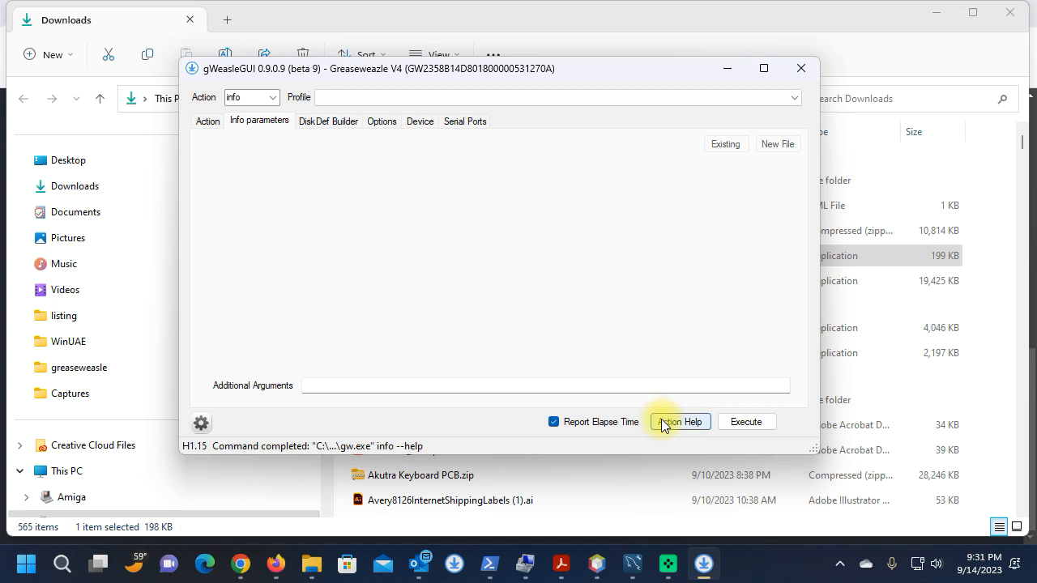
Display the info action's help and examine its --device and --bootloader options, checking the port in the device details
left_click(685, 428)
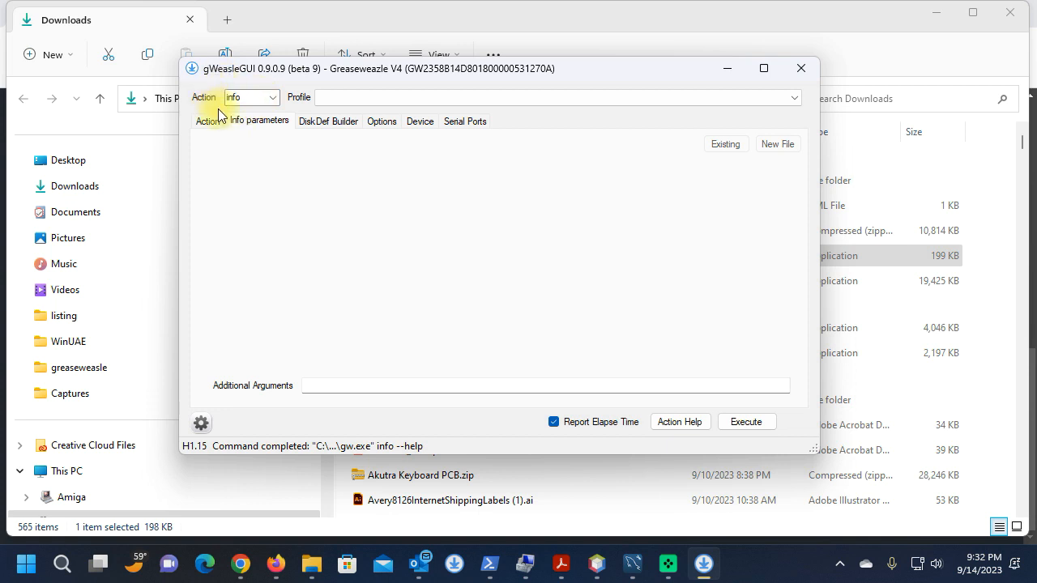
left_click(676, 422)
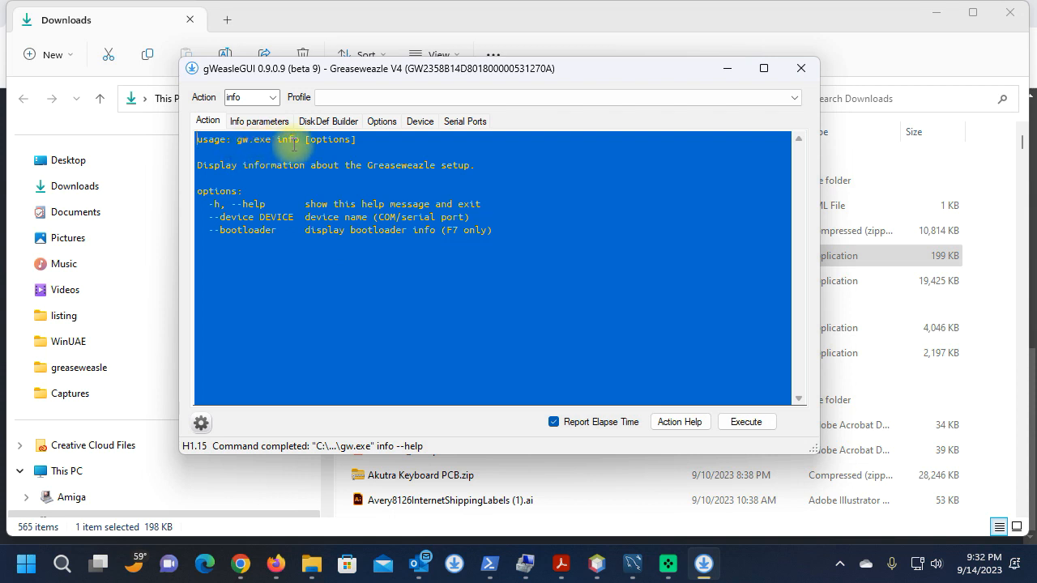
left_click_drag(209, 204, 502, 208)
left_click(230, 219)
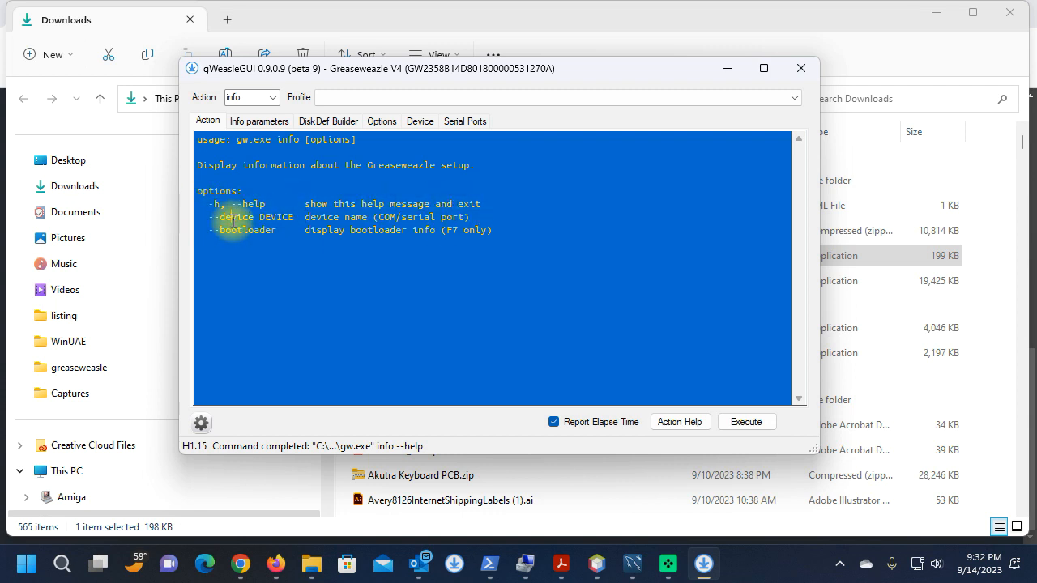
left_click(302, 217)
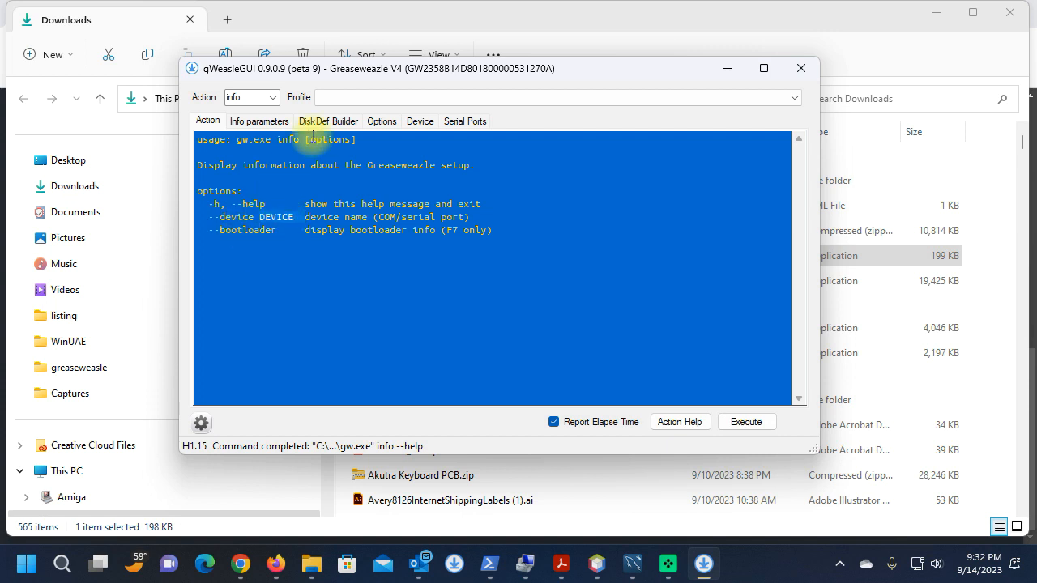
left_click(416, 122)
left_click(262, 150)
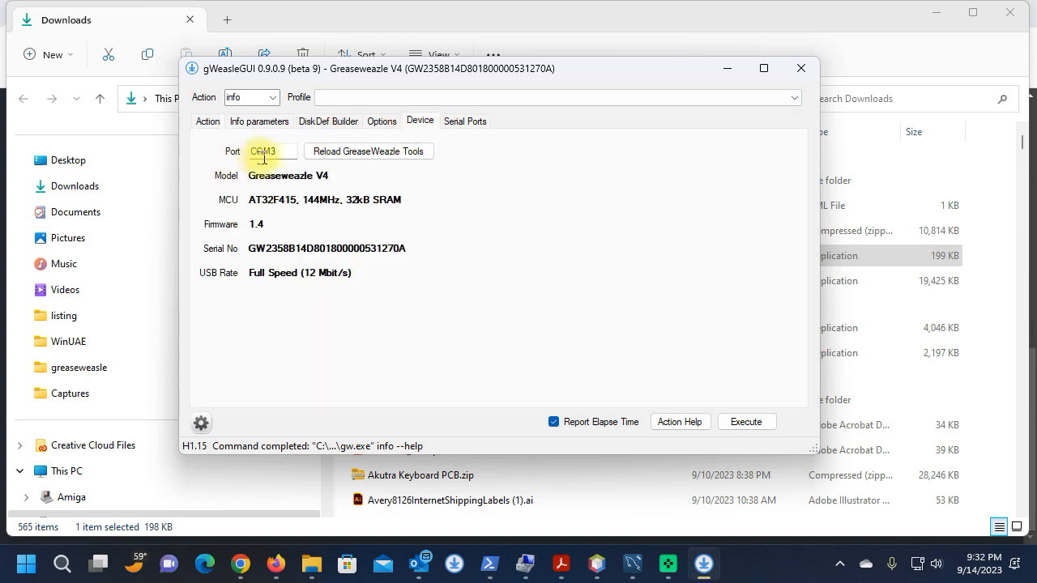
left_click(207, 121)
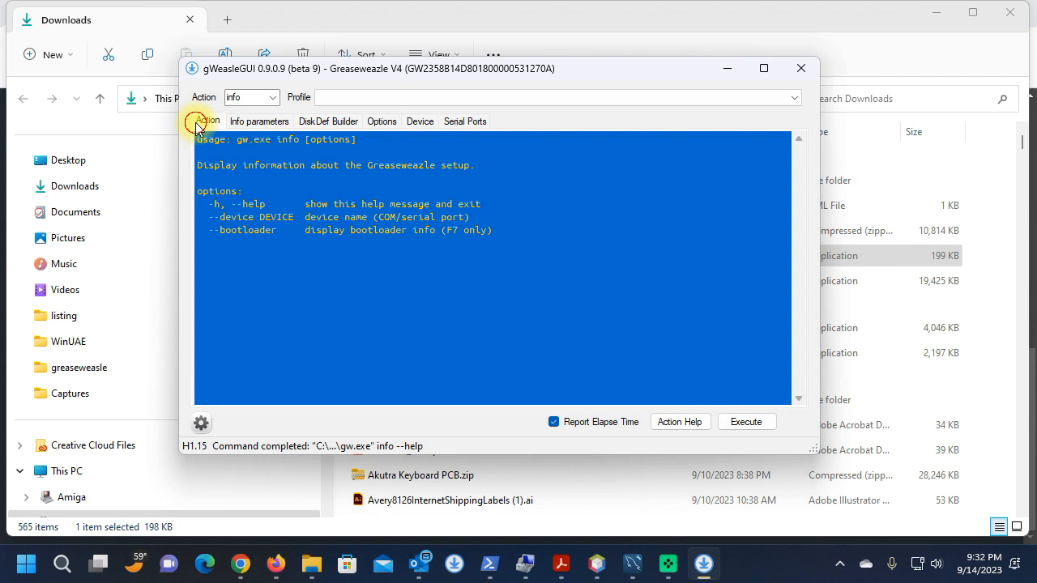
double_click(236, 233)
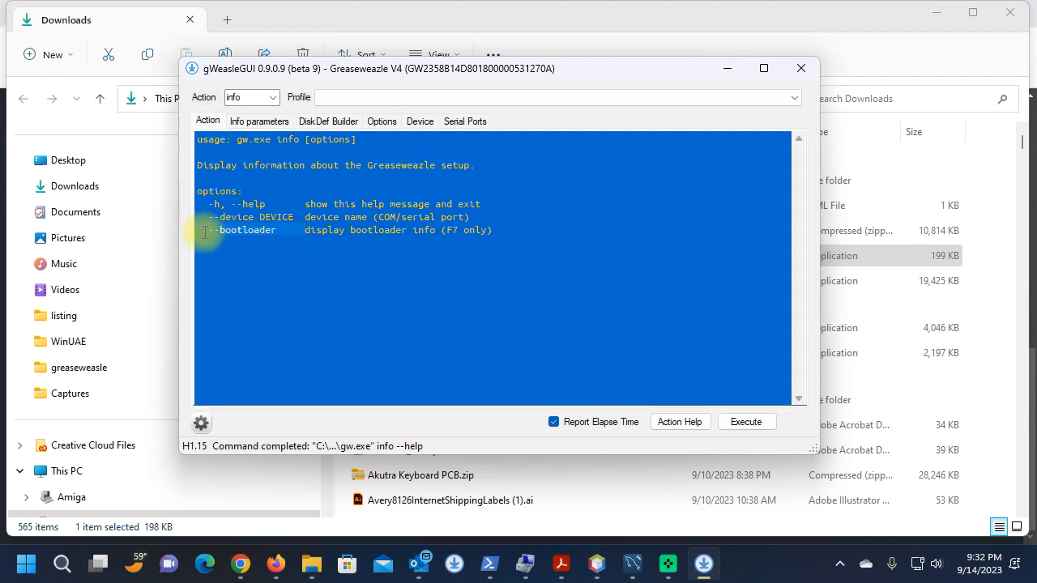
left_click(279, 233)
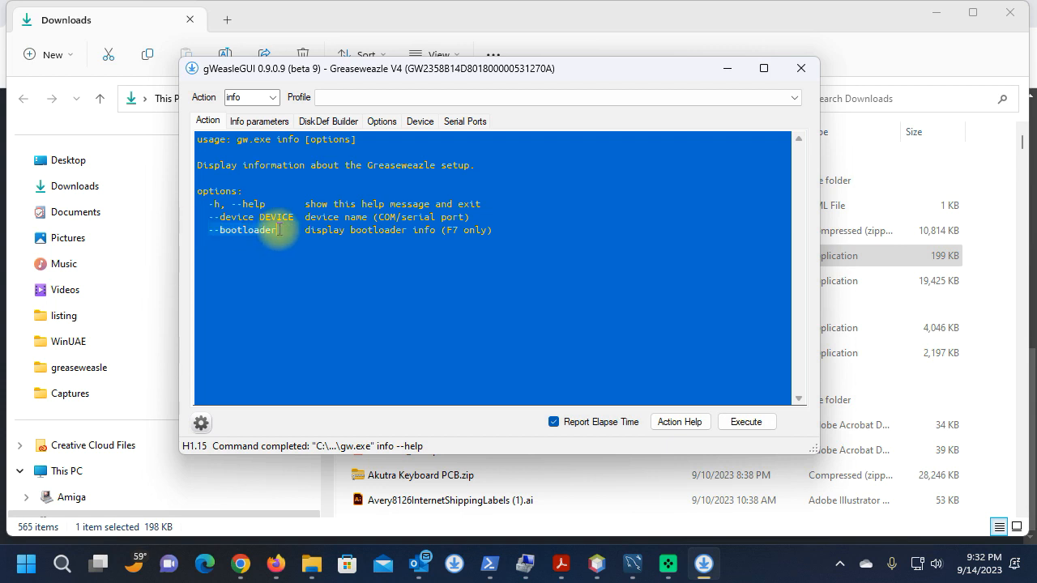
Copy the --bootloader option from the info action's help into the info parameters' additional arguments
left_click(260, 121)
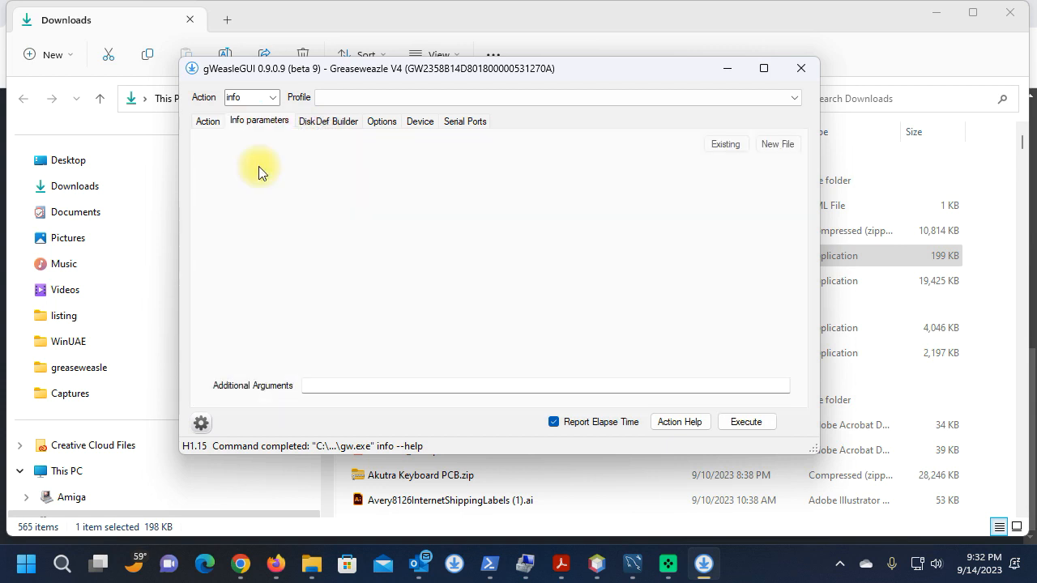
left_click(310, 385)
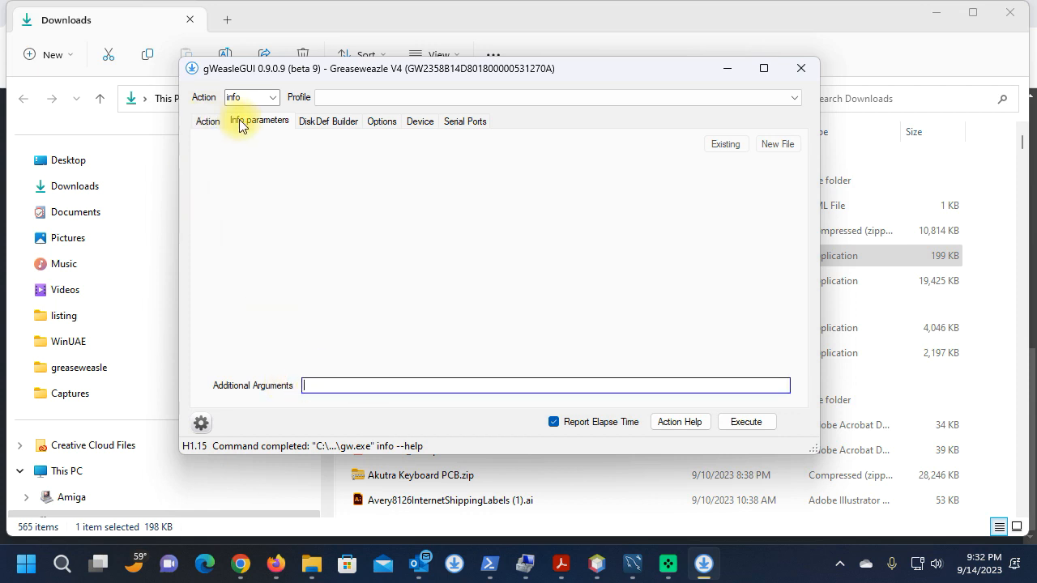
left_click(207, 121)
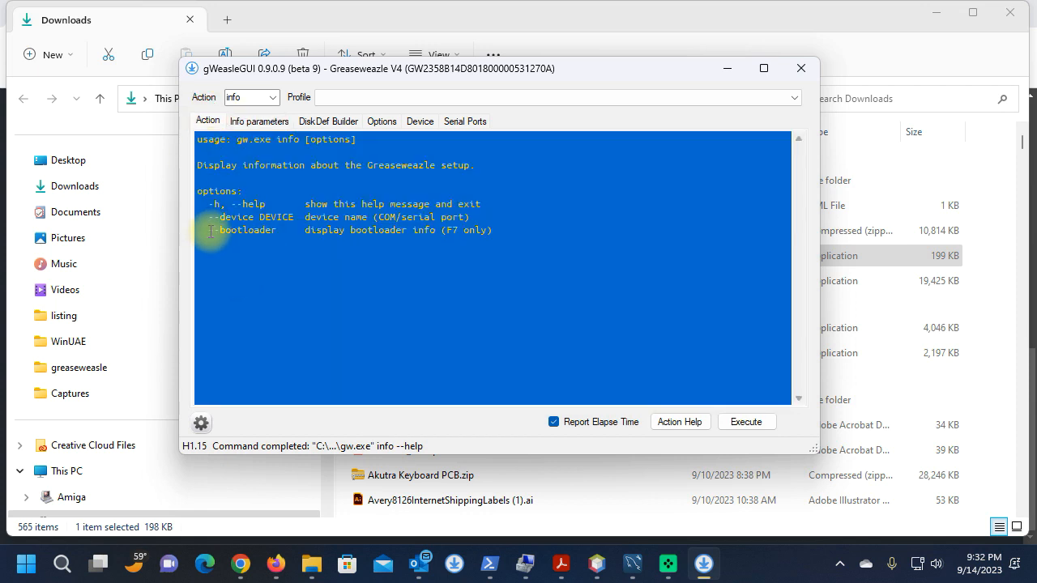
right_click(275, 230)
left_click(294, 283)
left_click(257, 121)
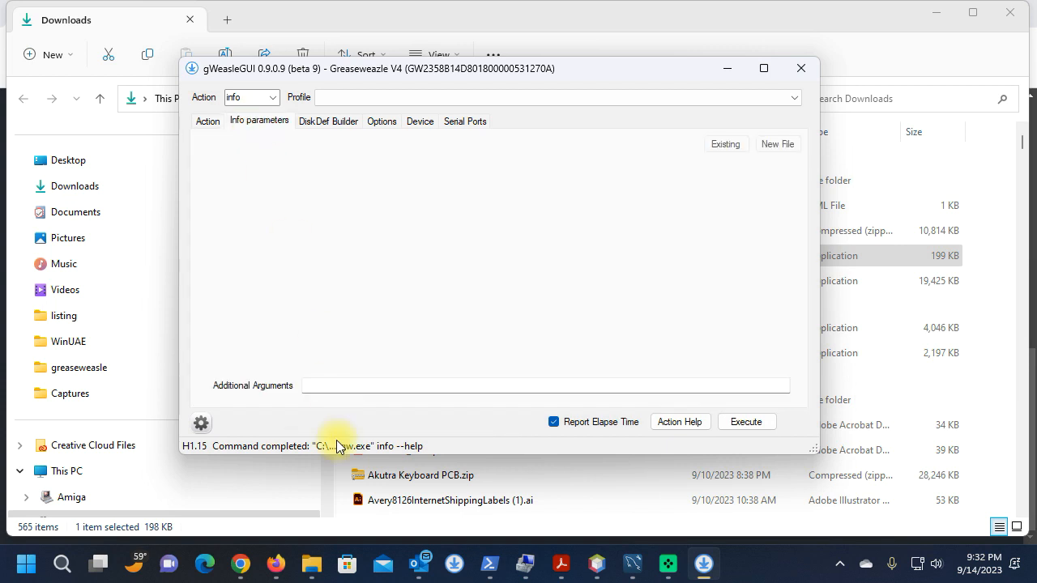
left_click(316, 386)
right_click(314, 387)
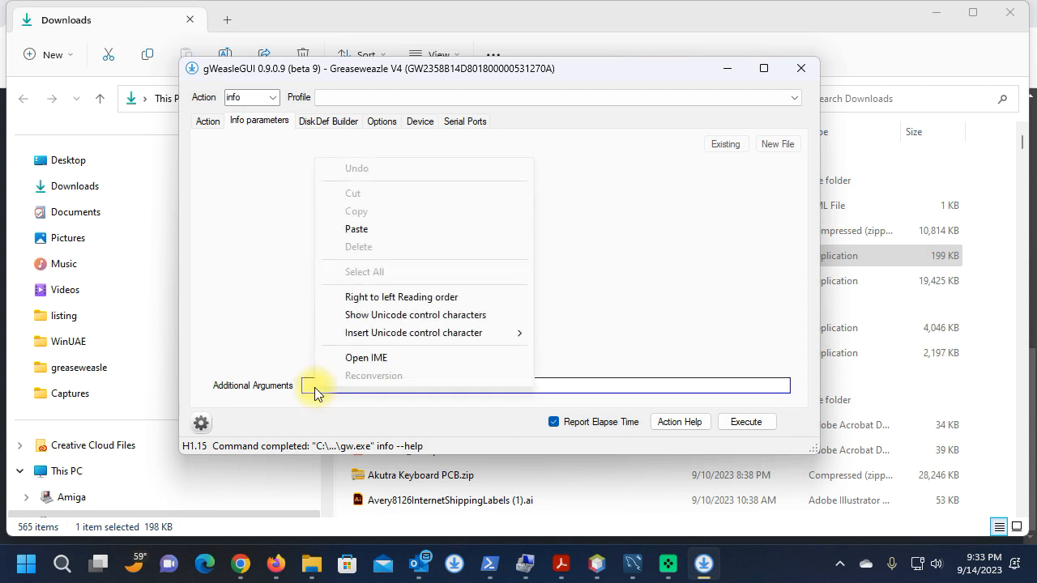
left_click(355, 228)
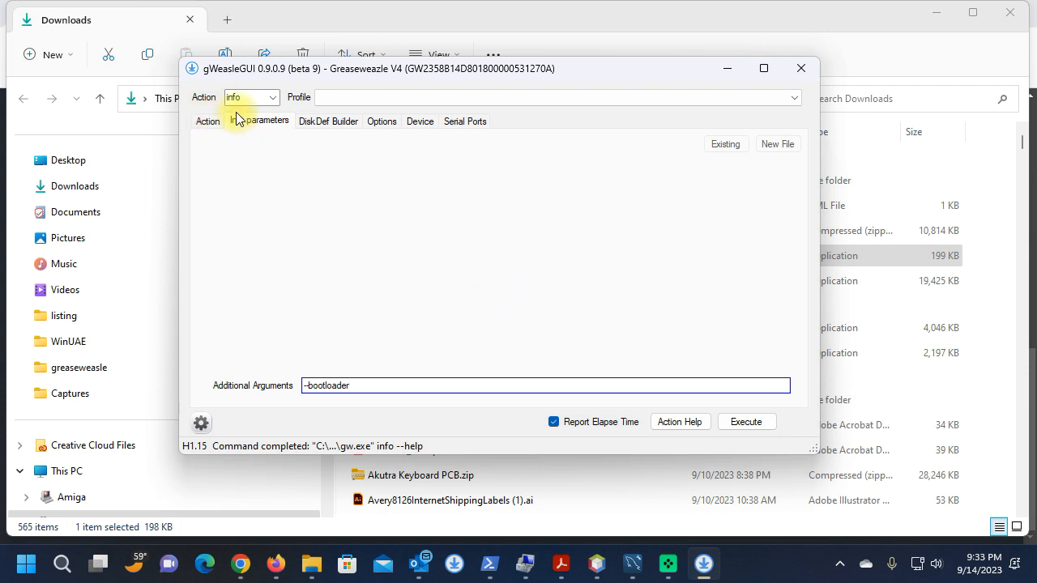
Run the info action with elapsed time reporting enabled and compare its output with the device details
left_click(554, 423)
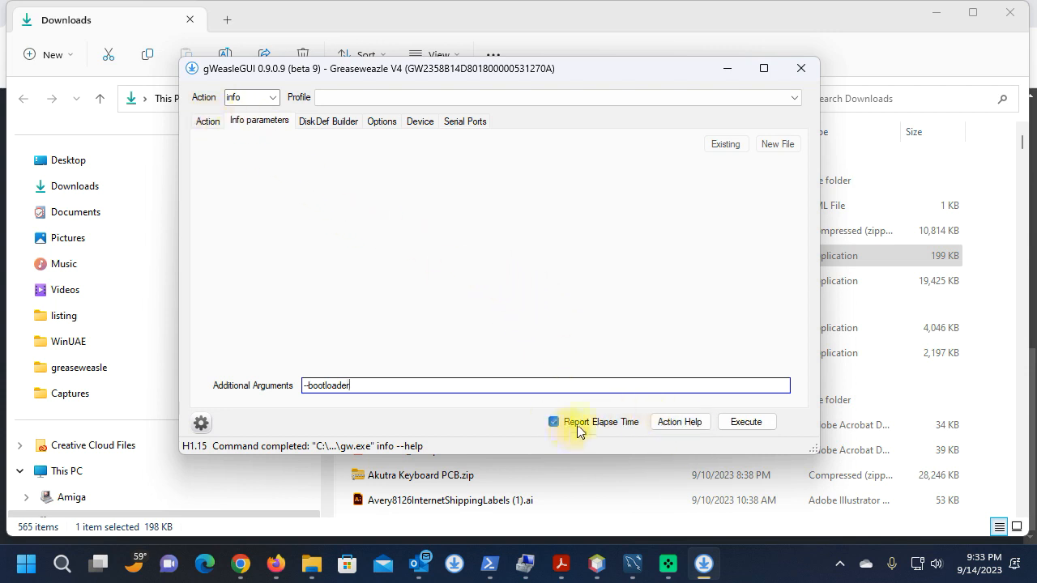
left_click(553, 422)
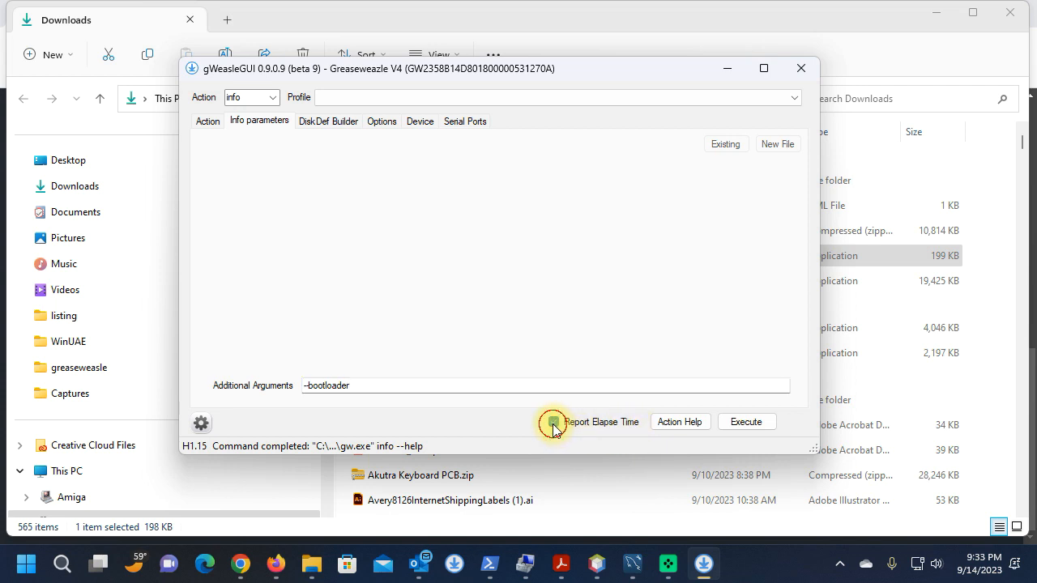
left_click(553, 422)
left_click(553, 422)
left_click(554, 422)
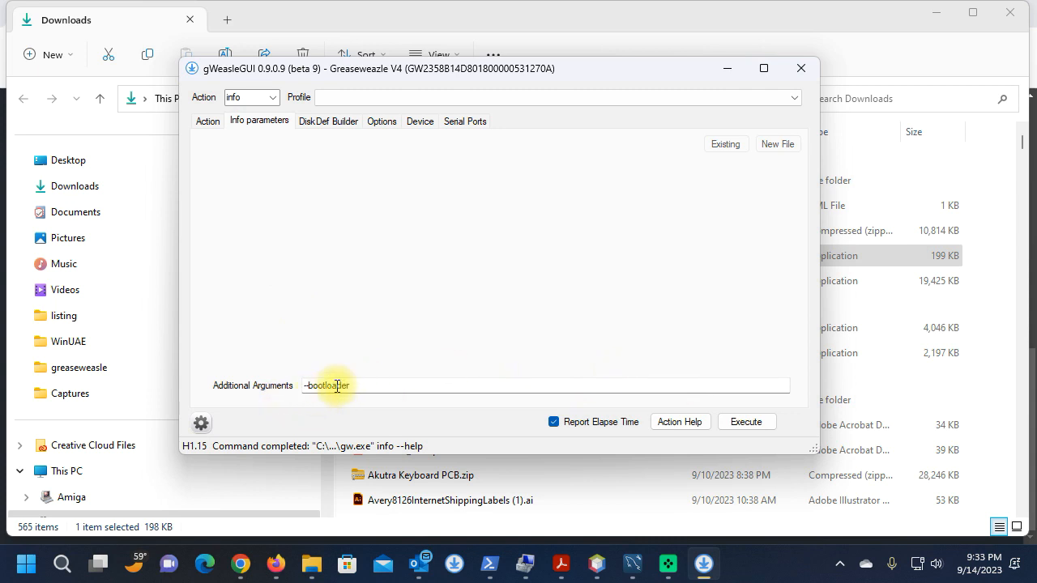
left_click(747, 423)
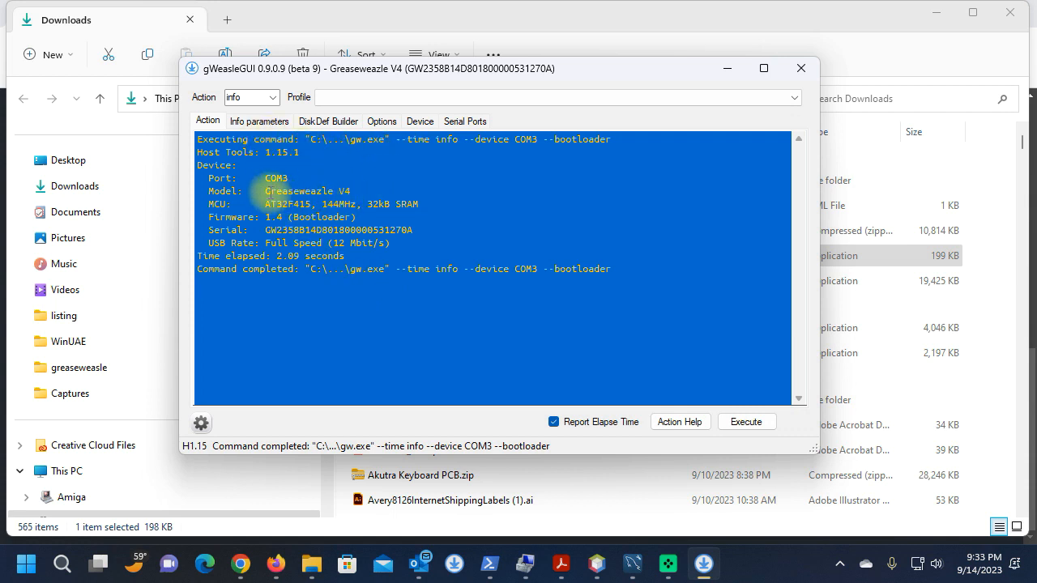
left_click(420, 124)
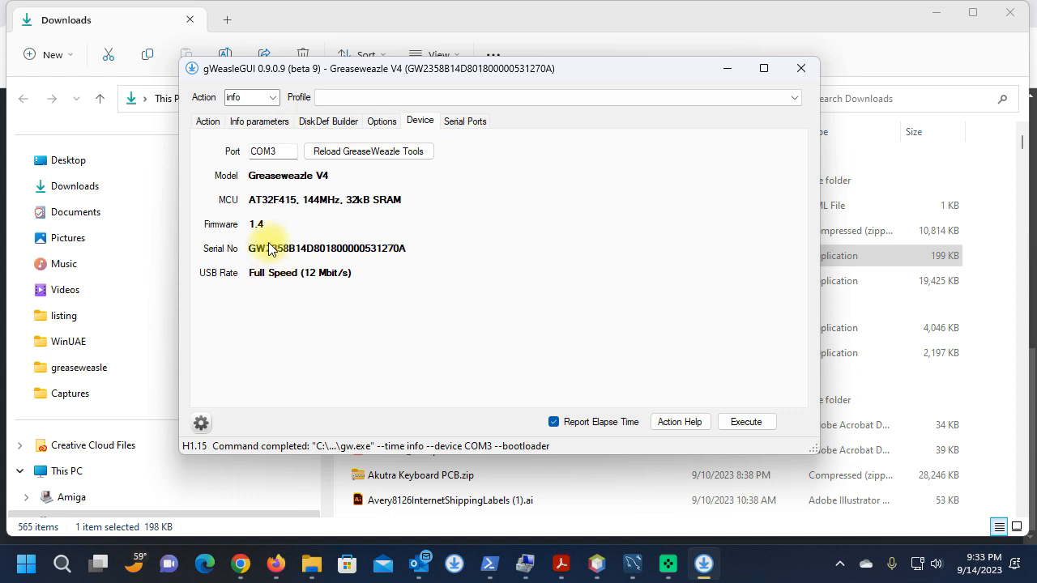
left_click(212, 123)
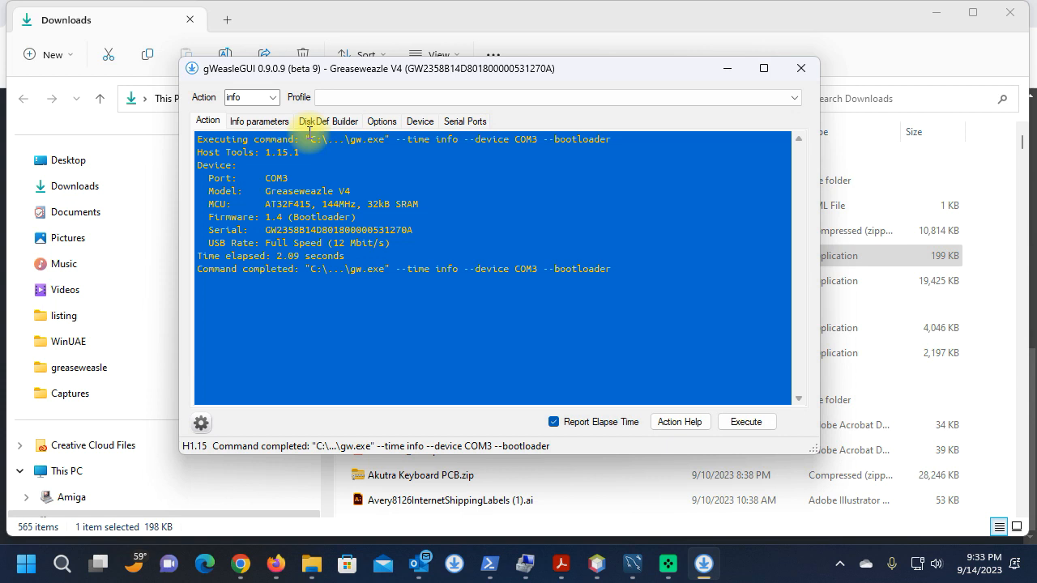
Set the action to rpm and display its help, checking the --device option against the device and rpm parameter settings
left_click(271, 99)
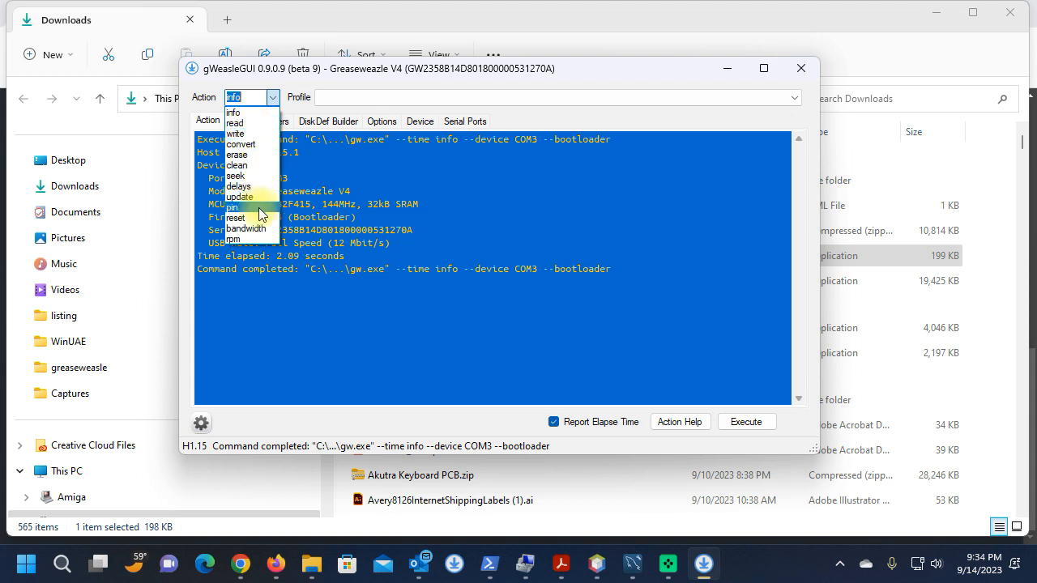
left_click(236, 242)
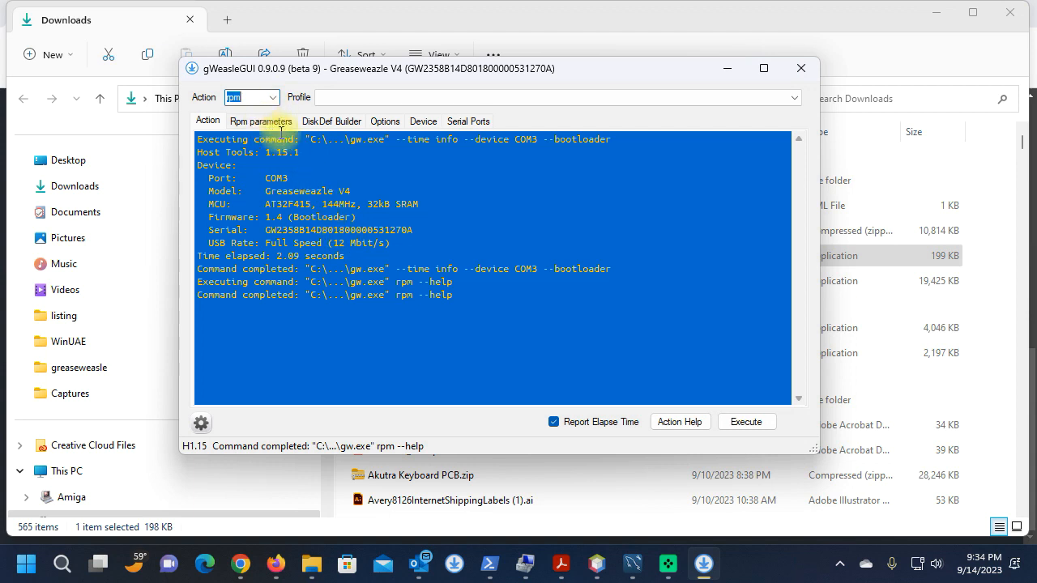
left_click(674, 425)
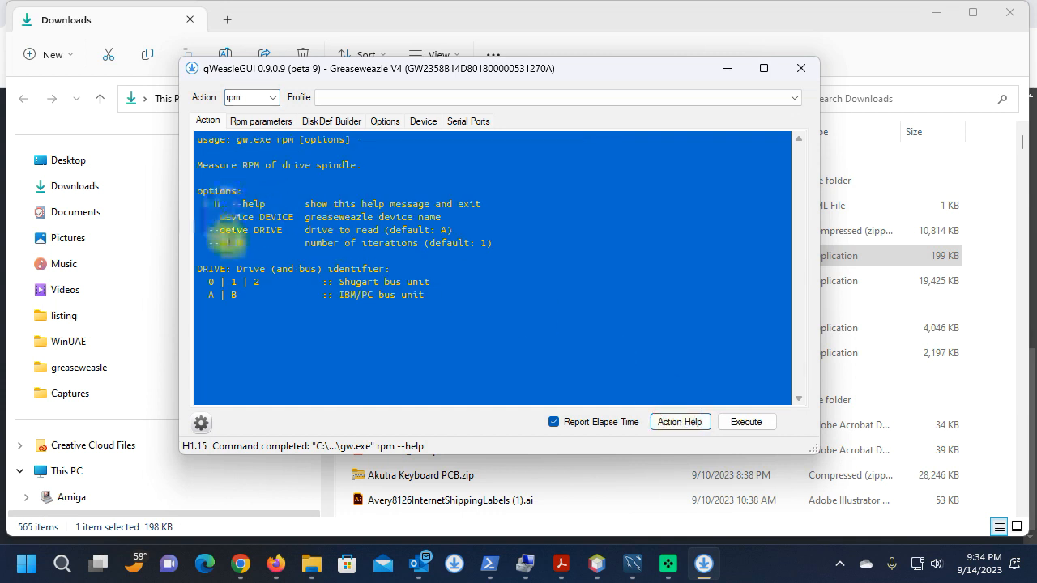
double_click(281, 221)
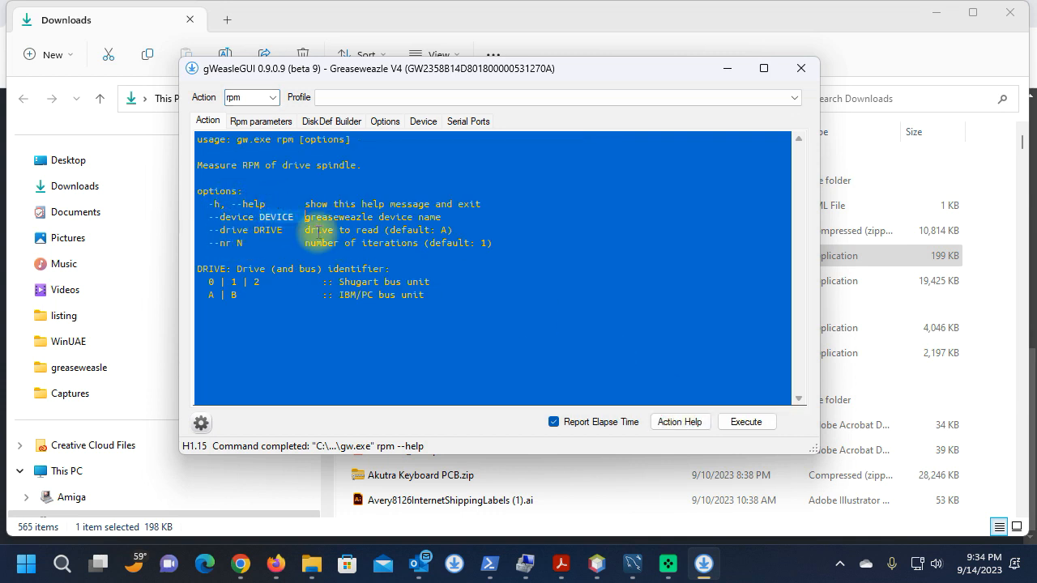
left_click(414, 123)
left_click(258, 122)
left_click(205, 122)
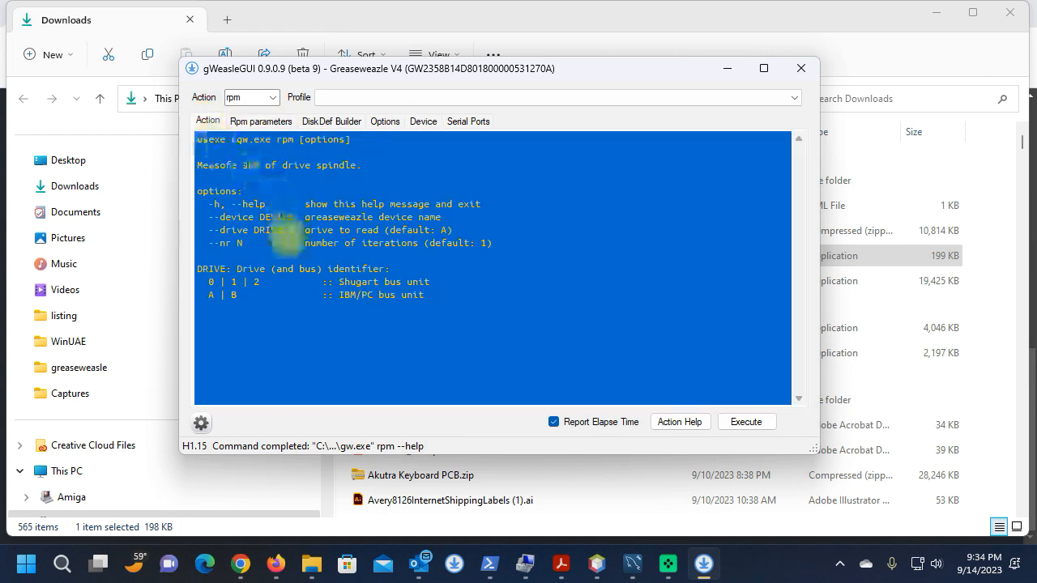
Examine the rpm help's --drive option, the Shugart and IBM/PC bus identifiers, the default drive and the action's description
double_click(236, 232)
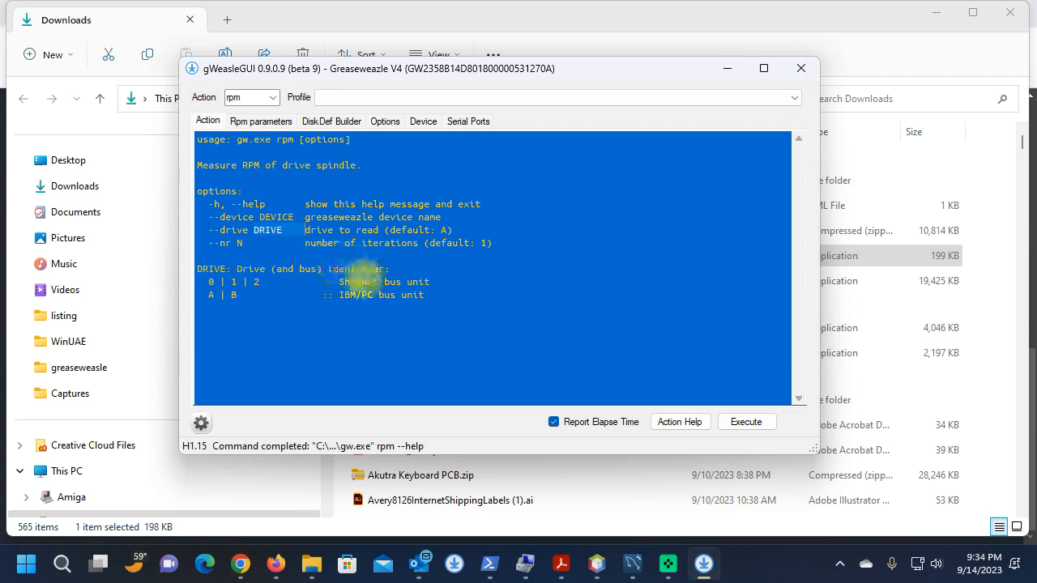
left_click(266, 232)
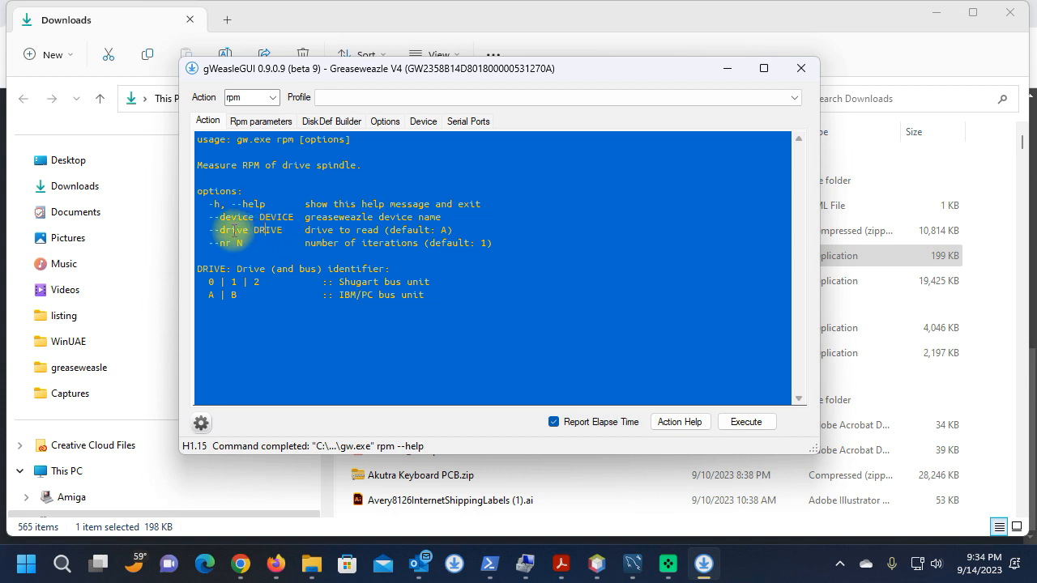
left_click_drag(347, 283, 417, 288)
left_click_drag(339, 300, 424, 301)
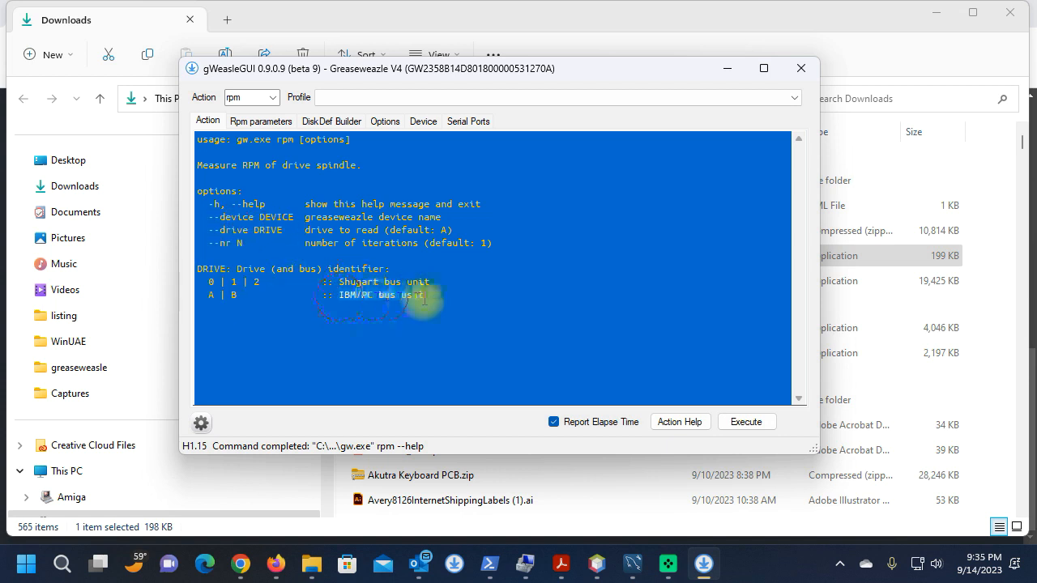
left_click(209, 298)
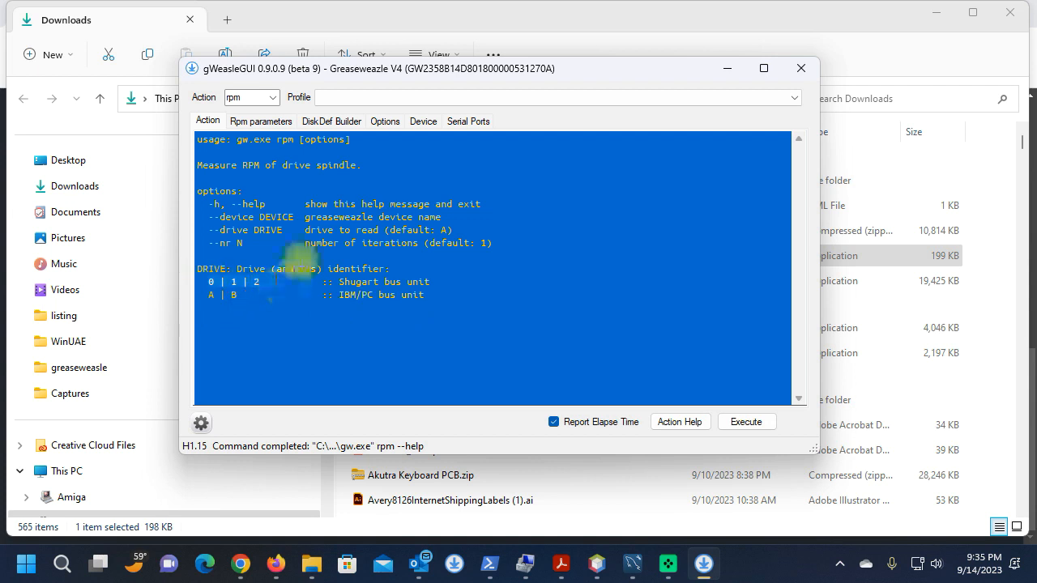
left_click(350, 230)
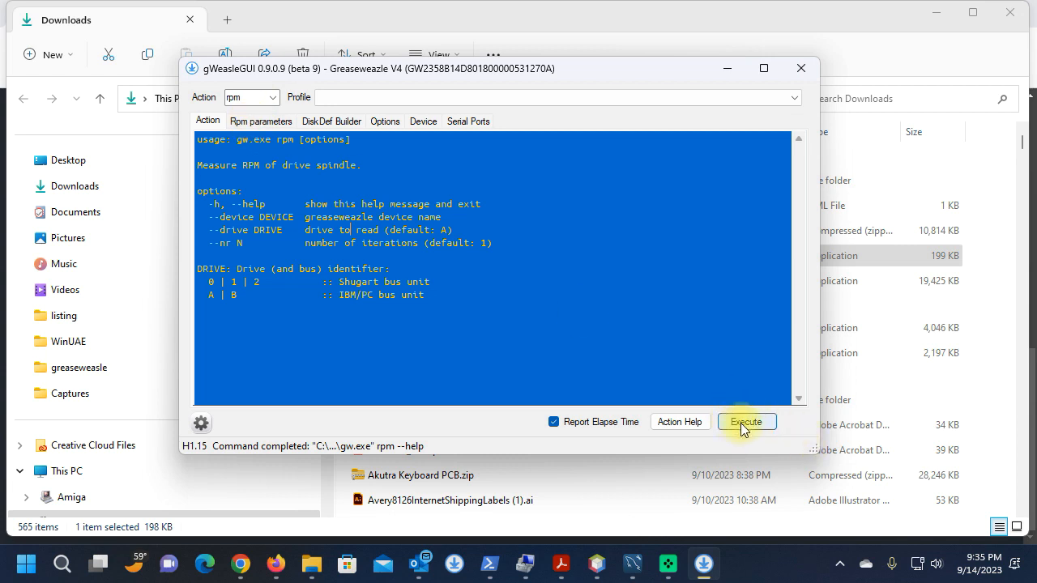
double_click(282, 142)
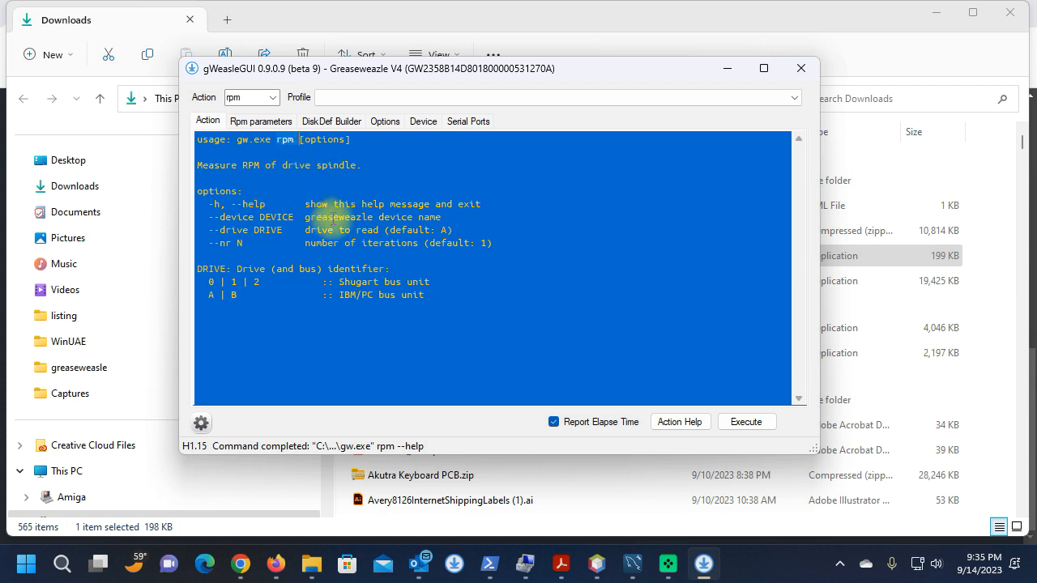
left_click(252, 165)
left_click_drag(293, 166, 316, 166)
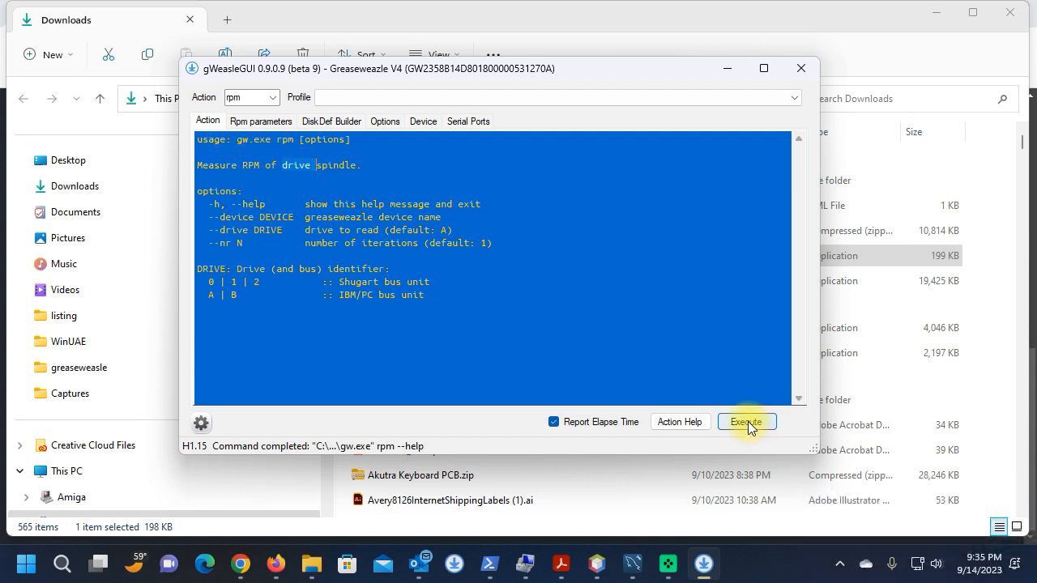
Run the rpm action on the connected drive and check the reported rate and period
left_click(747, 422)
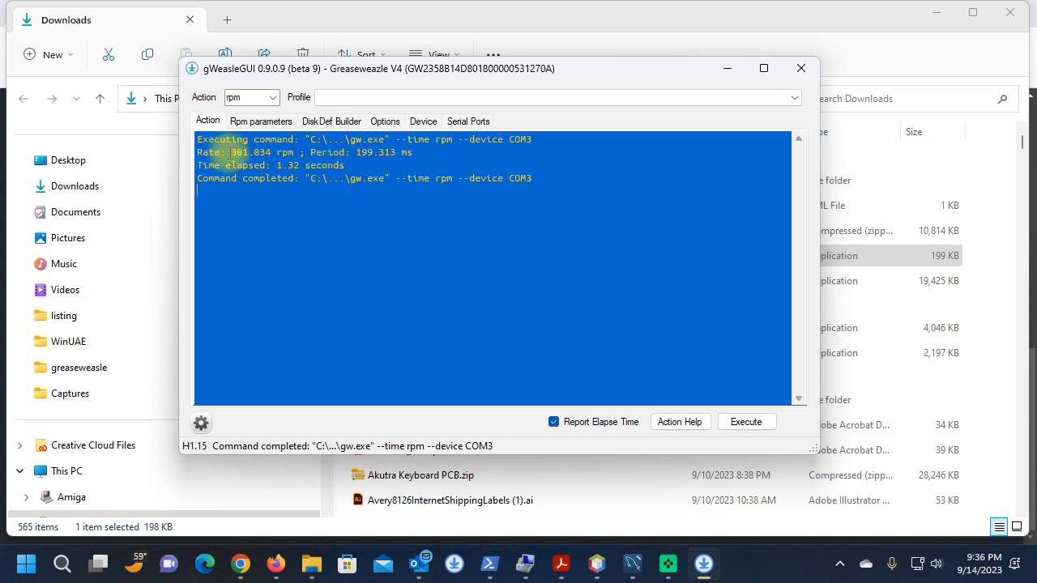
left_click(272, 152)
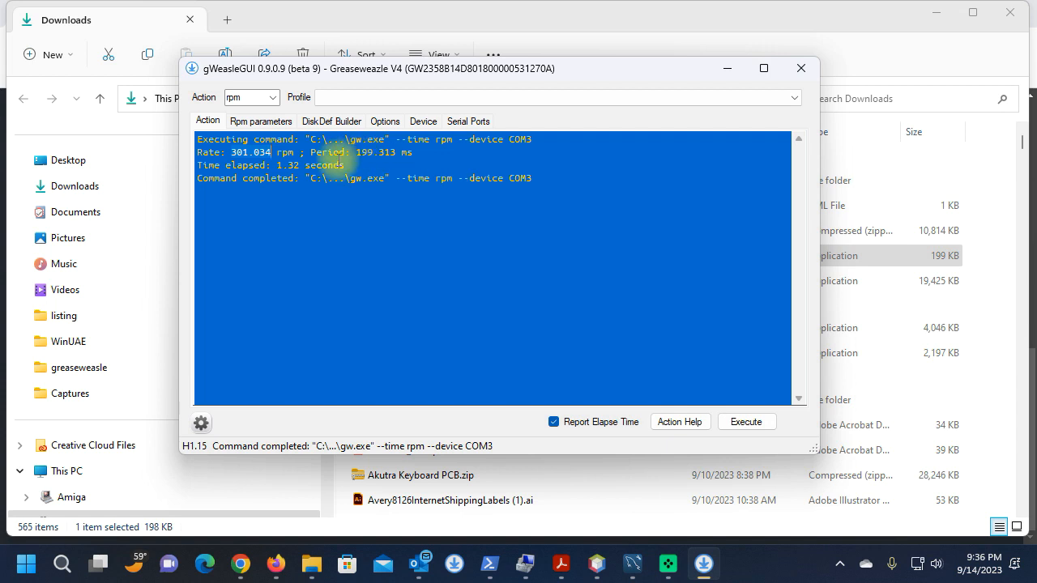
left_click_drag(356, 153, 395, 154)
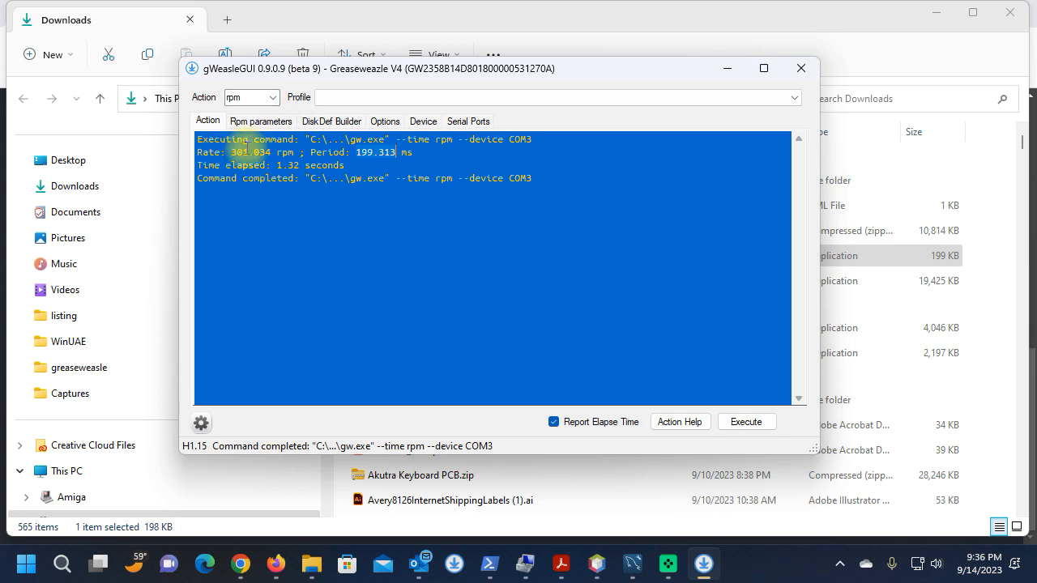
Set the rpm action to 10 iterations and run it on the connected drive
left_click(261, 122)
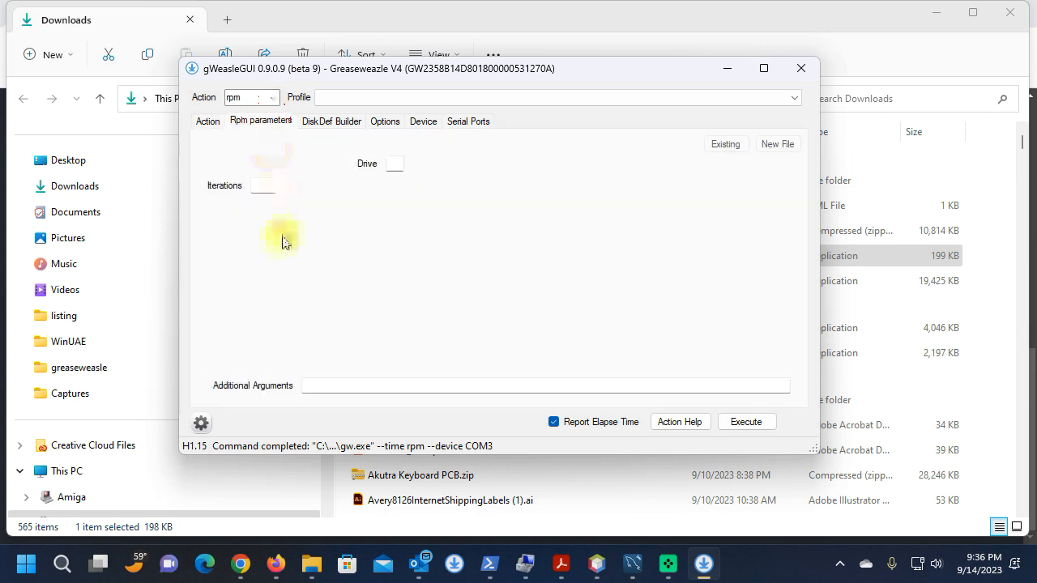
left_click(266, 187)
type("10")
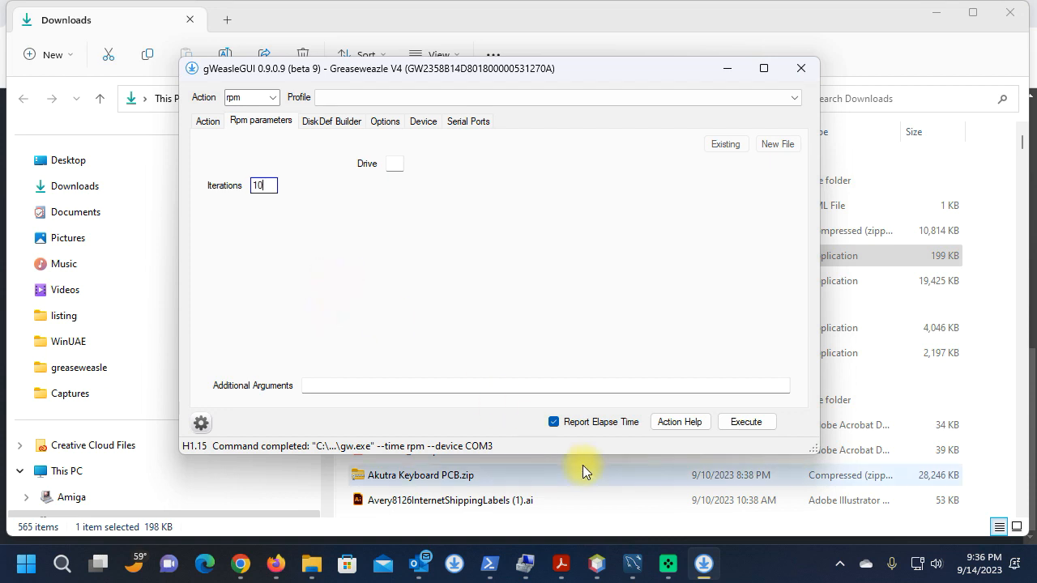
left_click(743, 423)
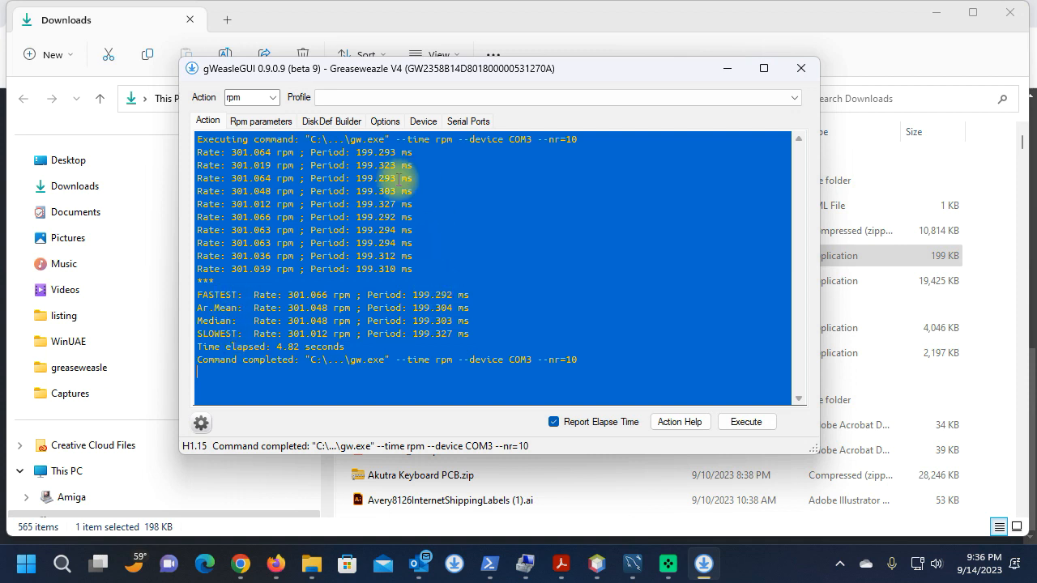
Switch the action from rpm to read
left_click(255, 122)
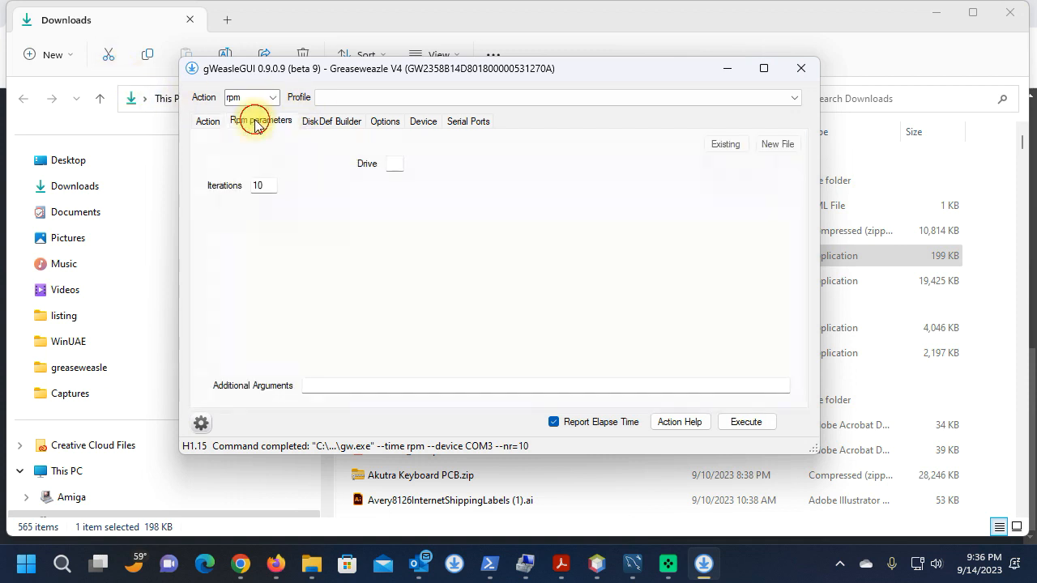
left_click(273, 101)
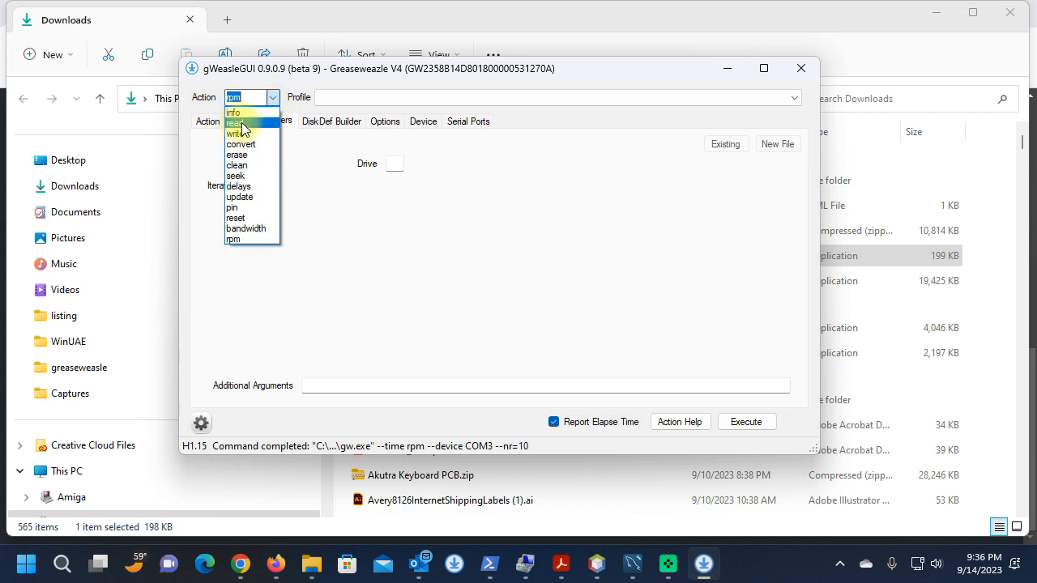
left_click(241, 124)
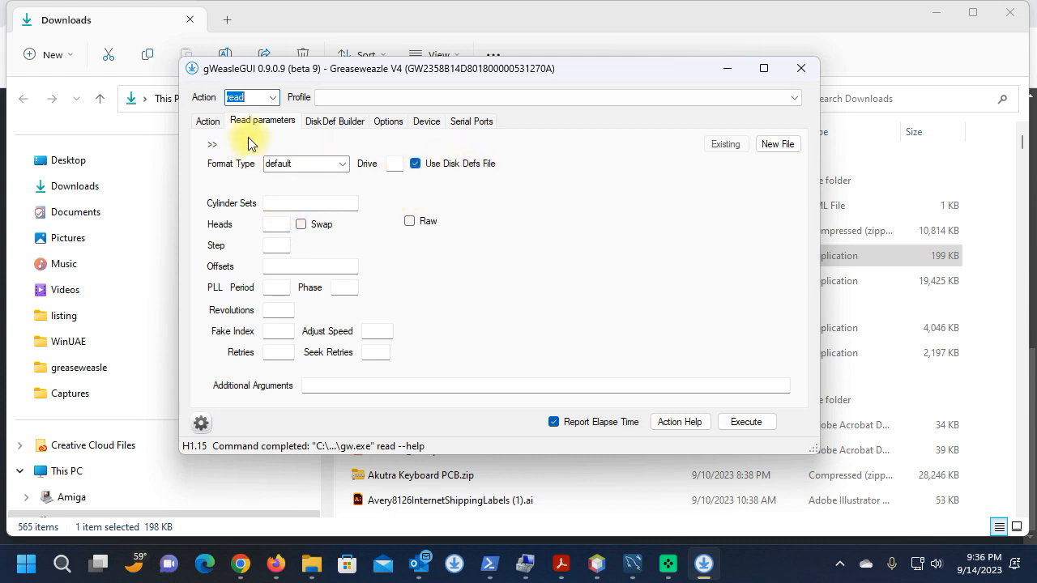
Look through the available disk formats, set the read format type to amiga.amigados and disable the use of a disk defs file
left_click(343, 167)
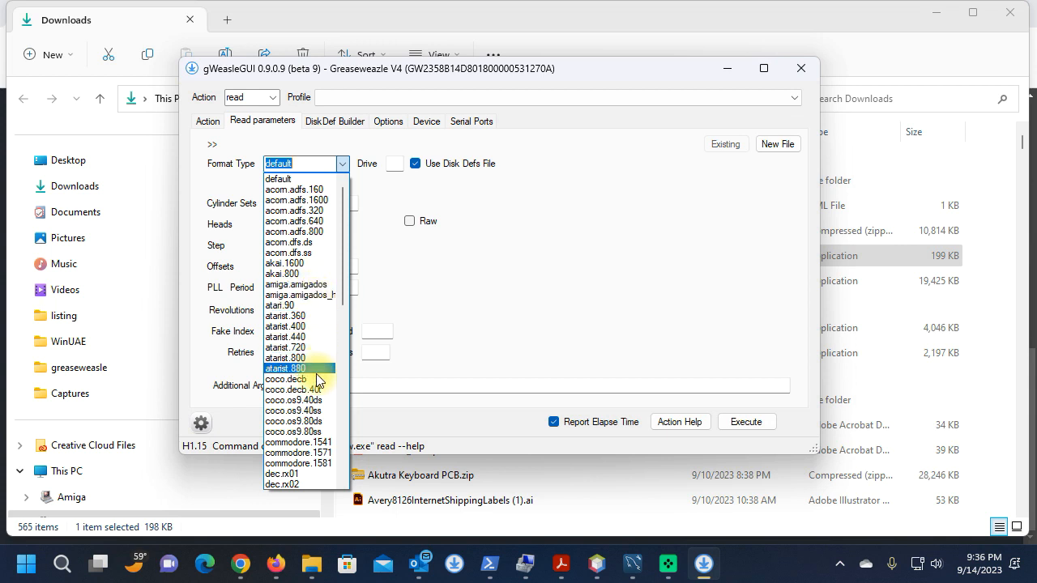
scroll(303, 379, "down", 4)
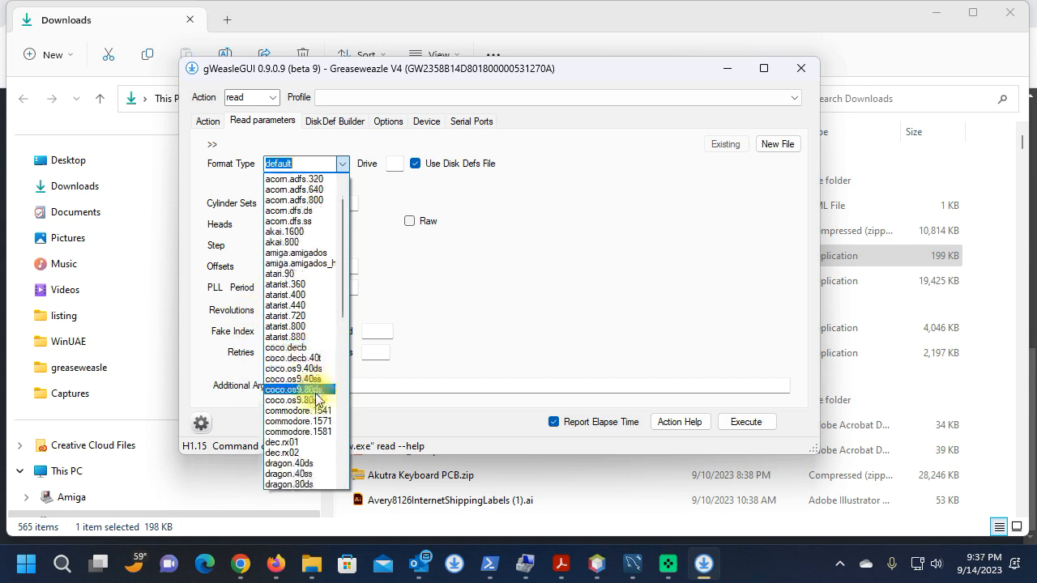
scroll(316, 409, "down", 3)
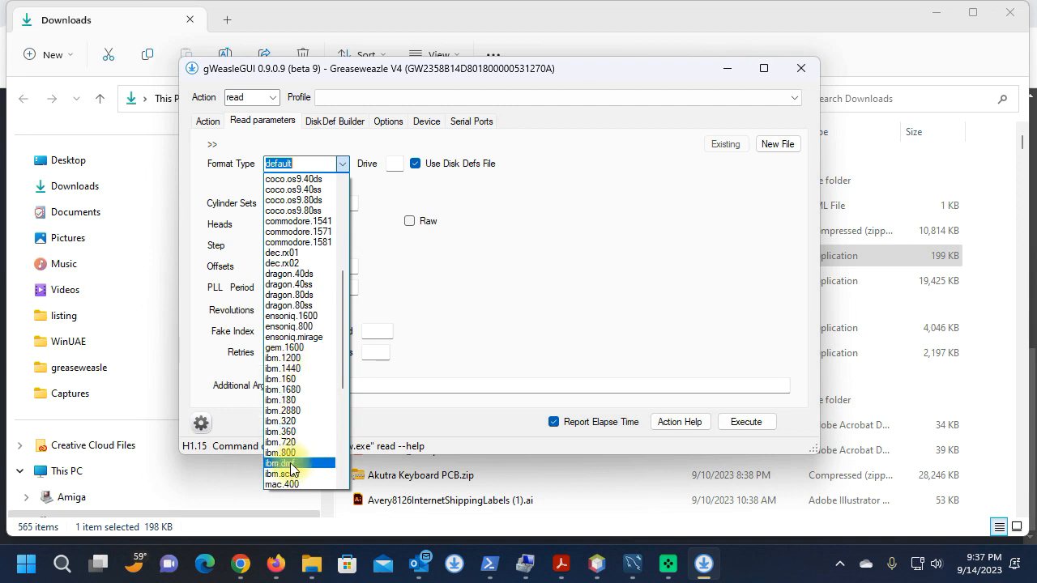
scroll(306, 353, "down", 5)
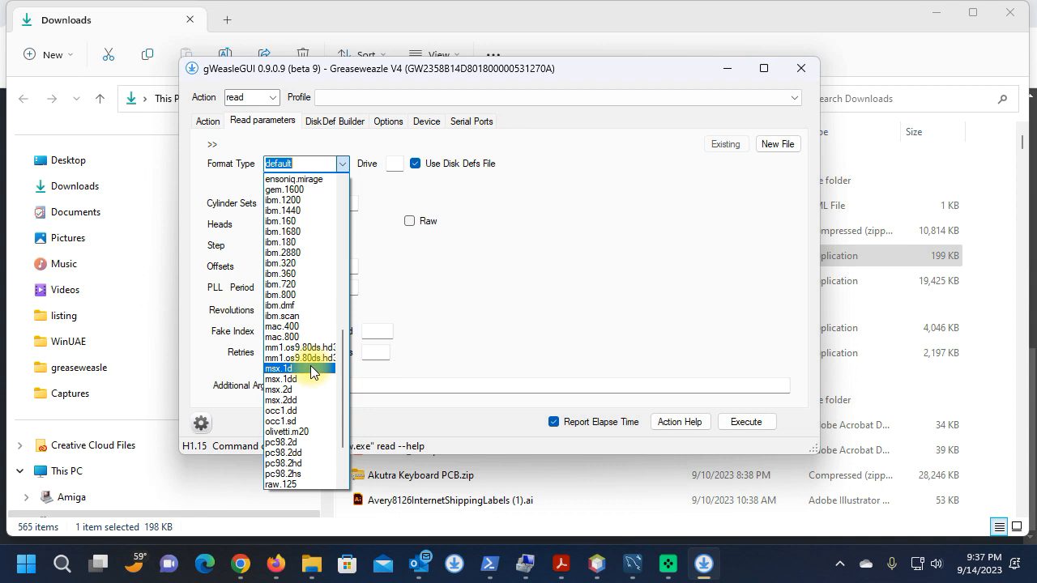
scroll(310, 366, "up", 1)
scroll(338, 376, "down", 3)
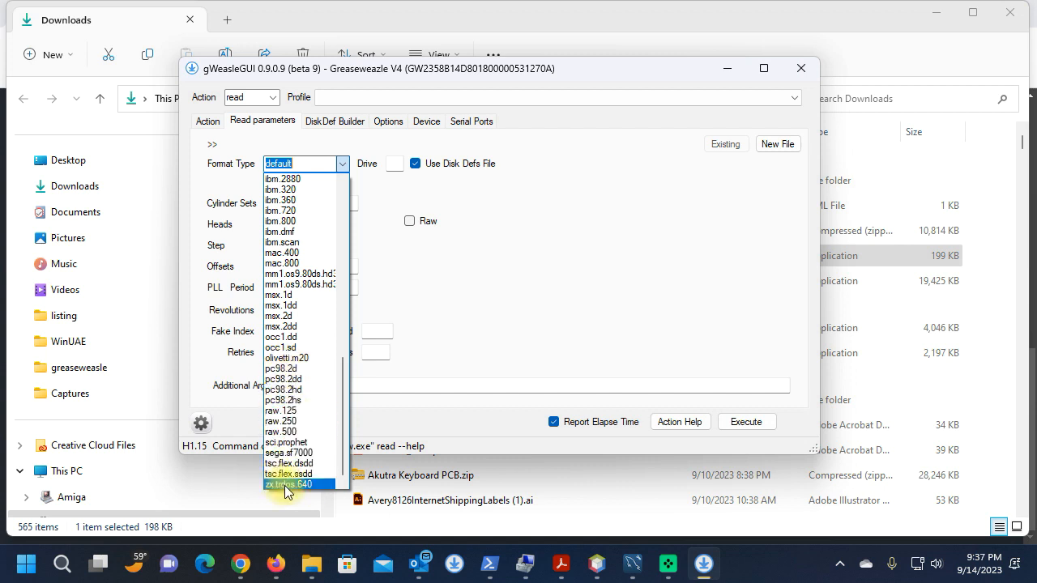
scroll(309, 325, "up", 7)
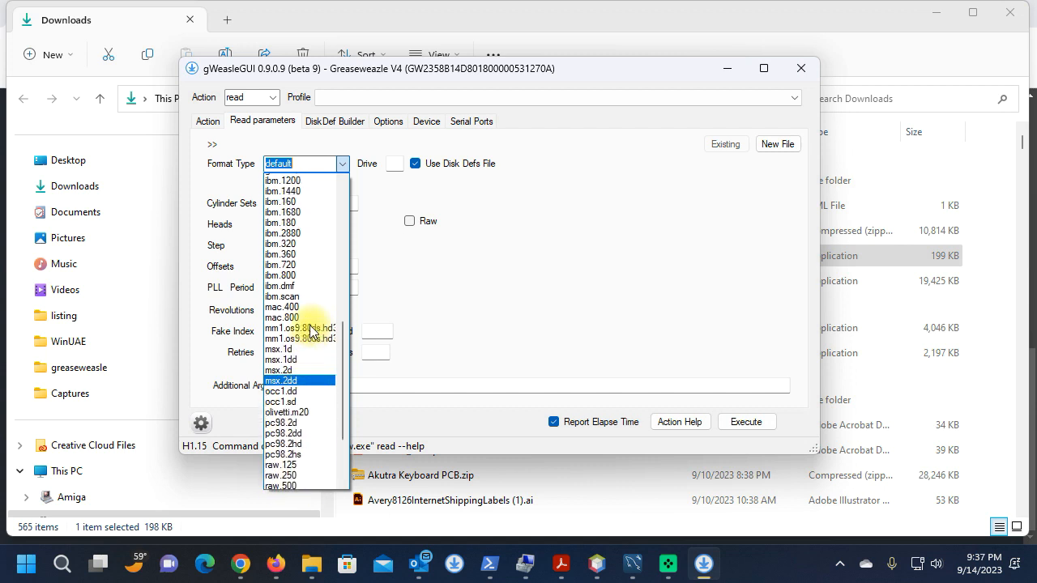
scroll(309, 325, "up", 7)
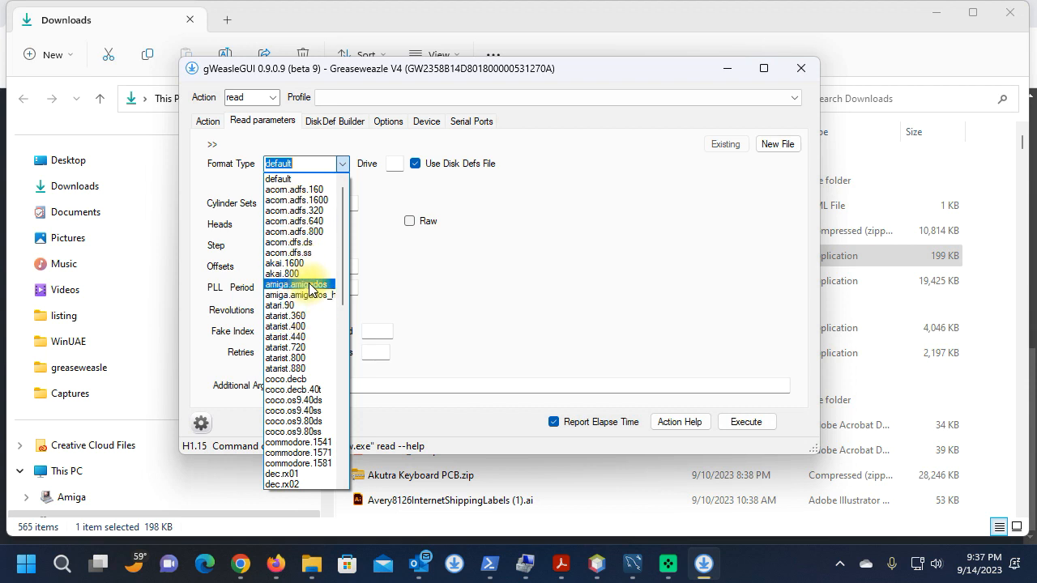
left_click(309, 286)
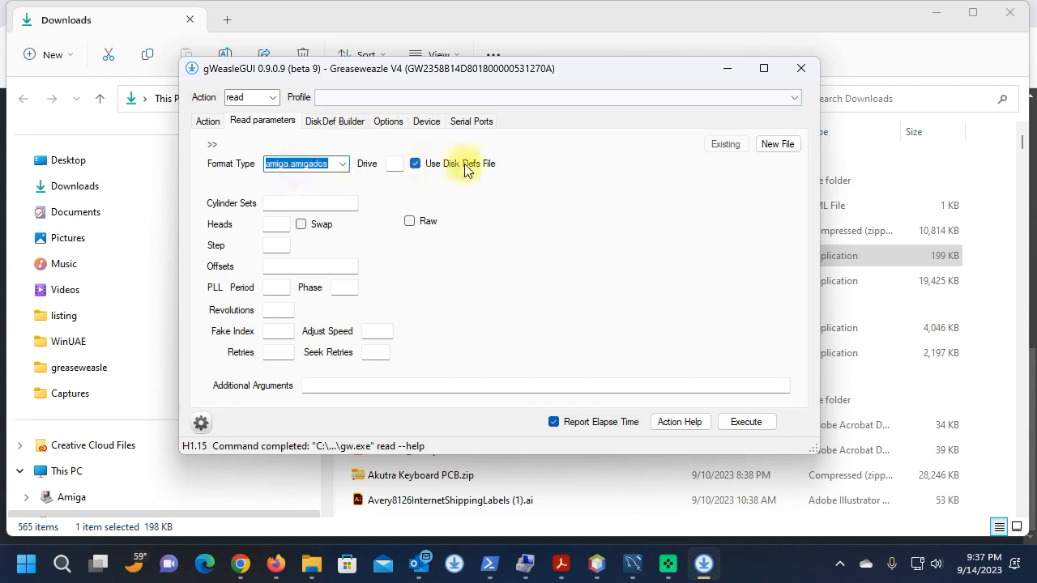
left_click(416, 164)
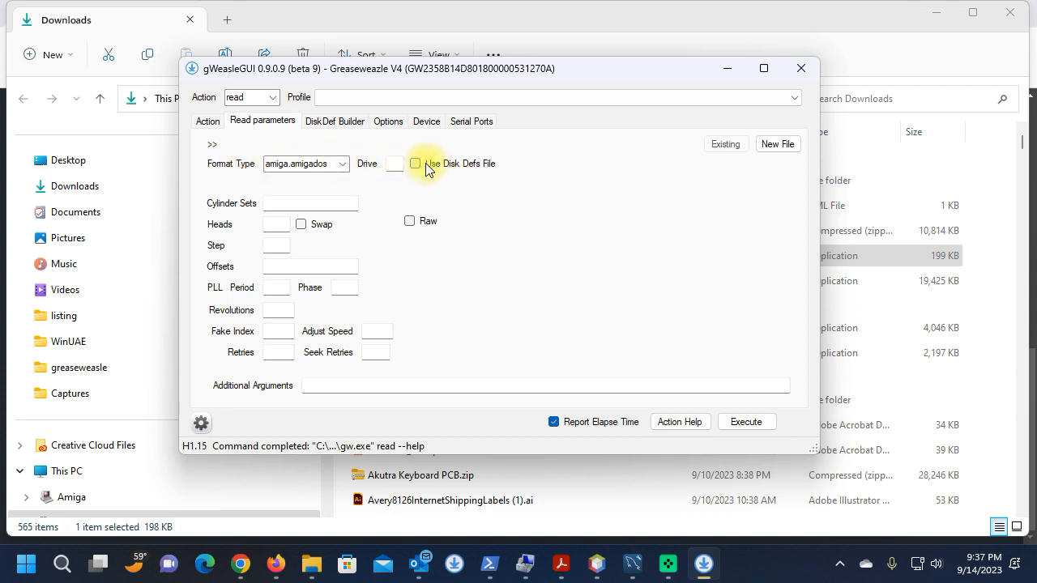
Examine the DiskDef Builder's disk configuration and track set fields, and compare them with the format types offered for reading
left_click(339, 122)
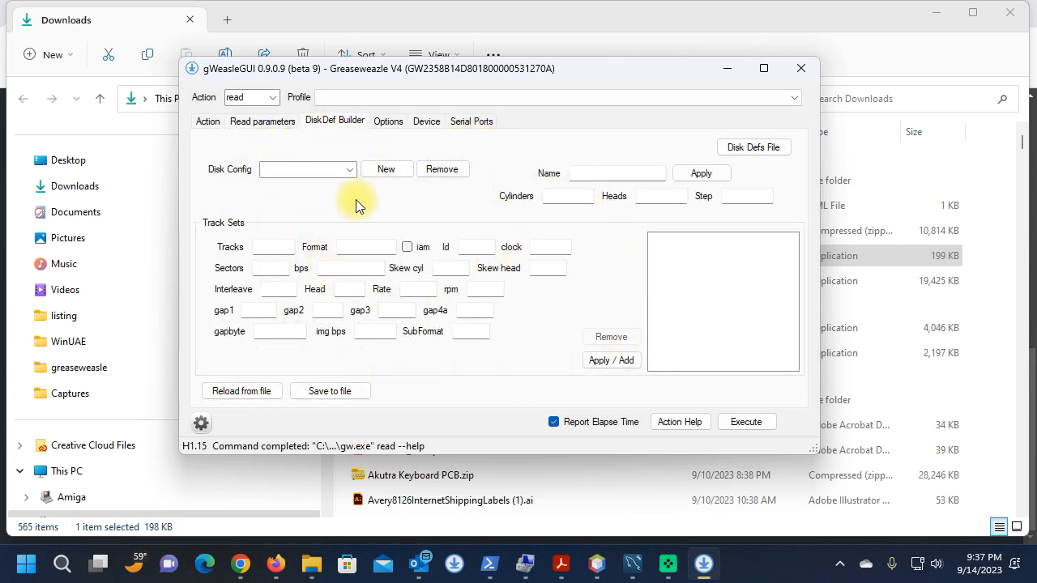
left_click(263, 121)
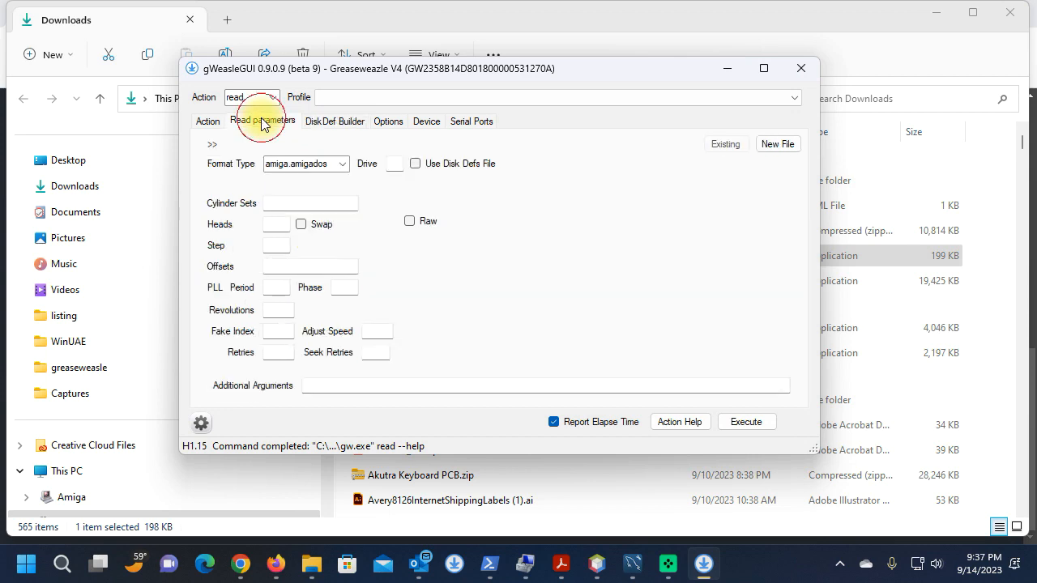
left_click(344, 166)
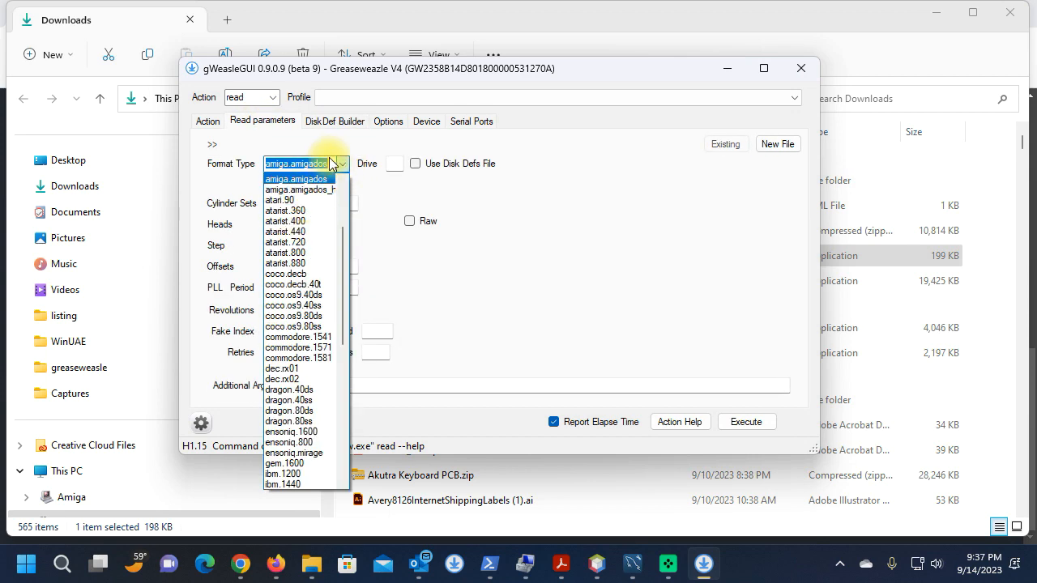
left_click(341, 167)
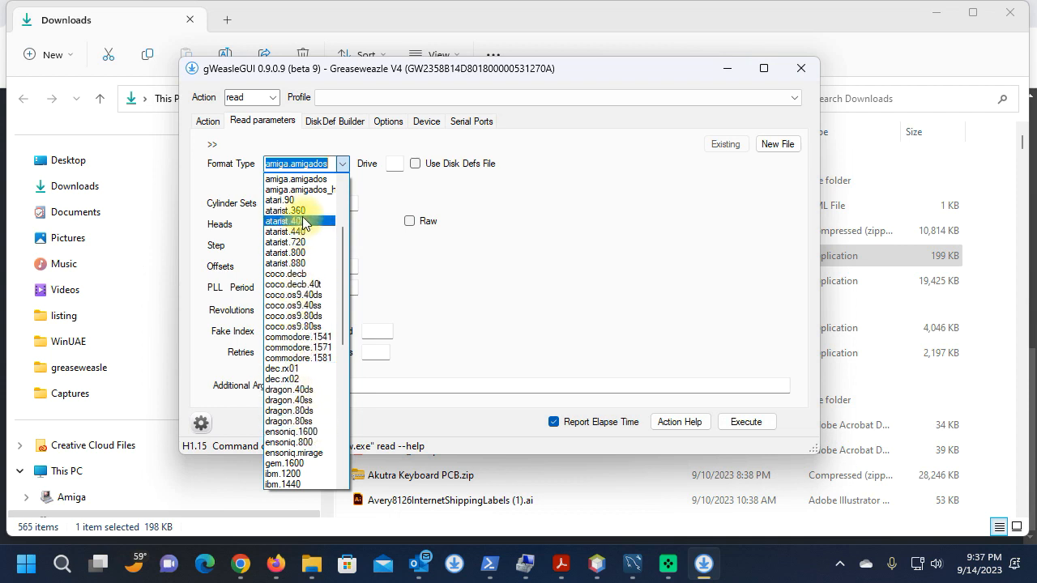
left_click(343, 163)
left_click(341, 124)
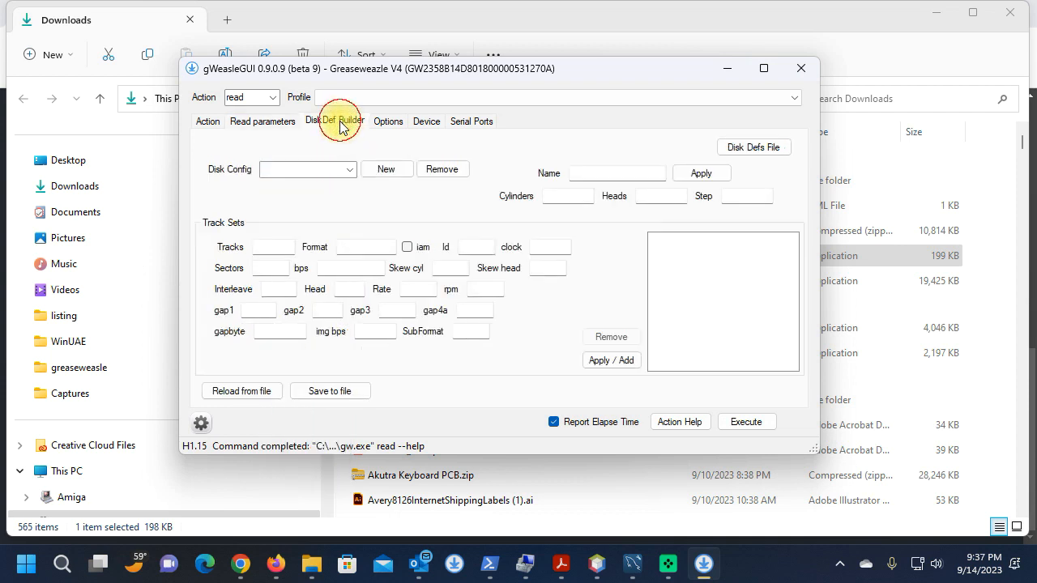
left_click(263, 121)
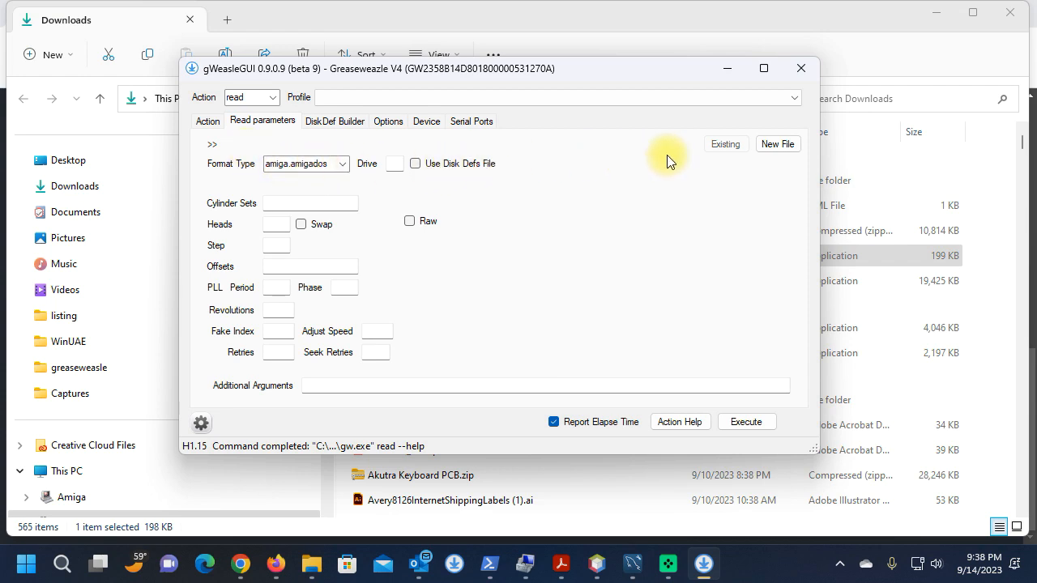
Start a new output file for the read and choose the greaseweazle-1.15.1-win64 folder in Downloads as its location
left_click(776, 146)
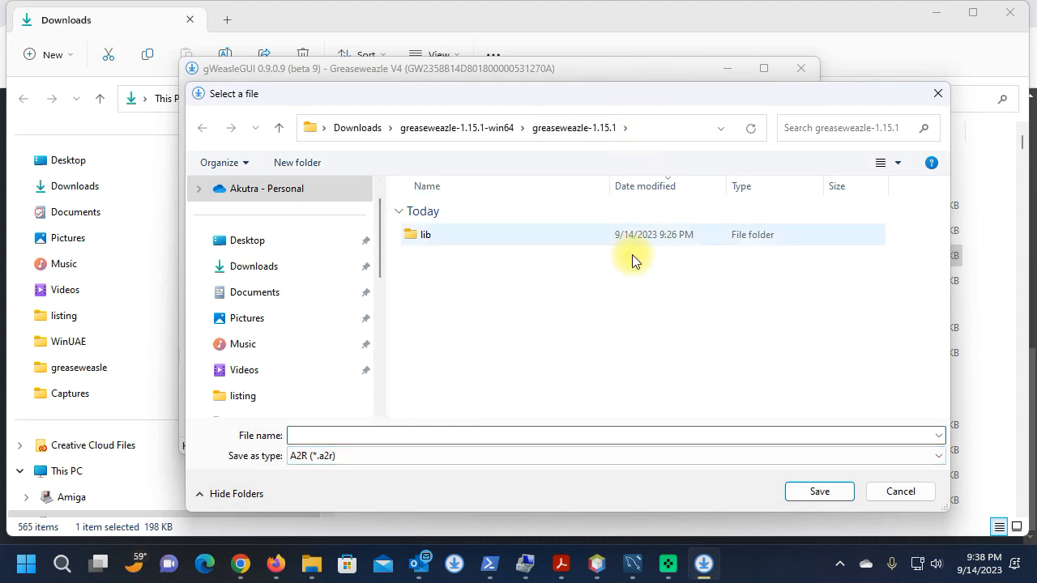
left_click(898, 491)
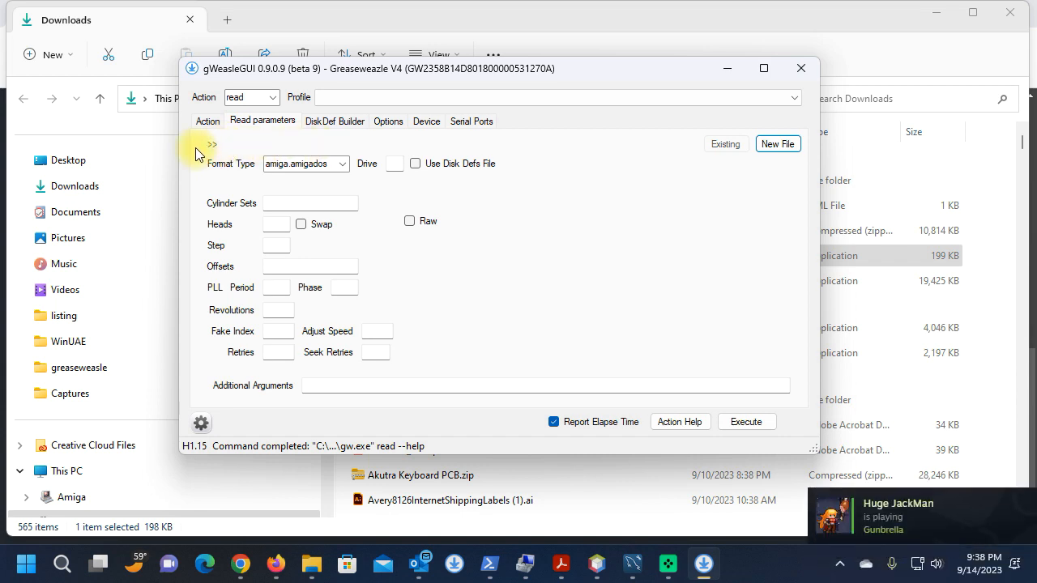
left_click(780, 145)
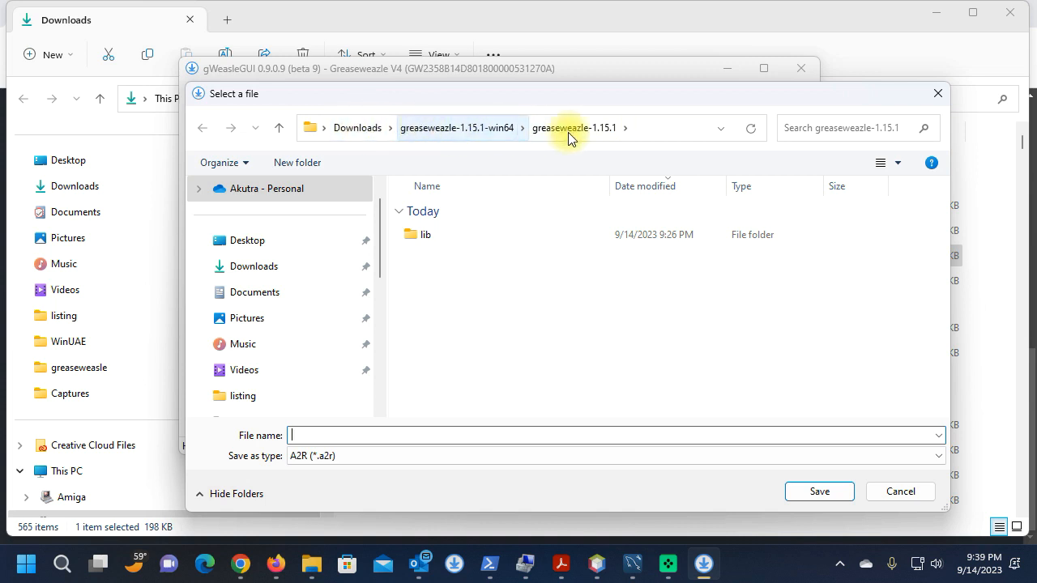
left_click(473, 131)
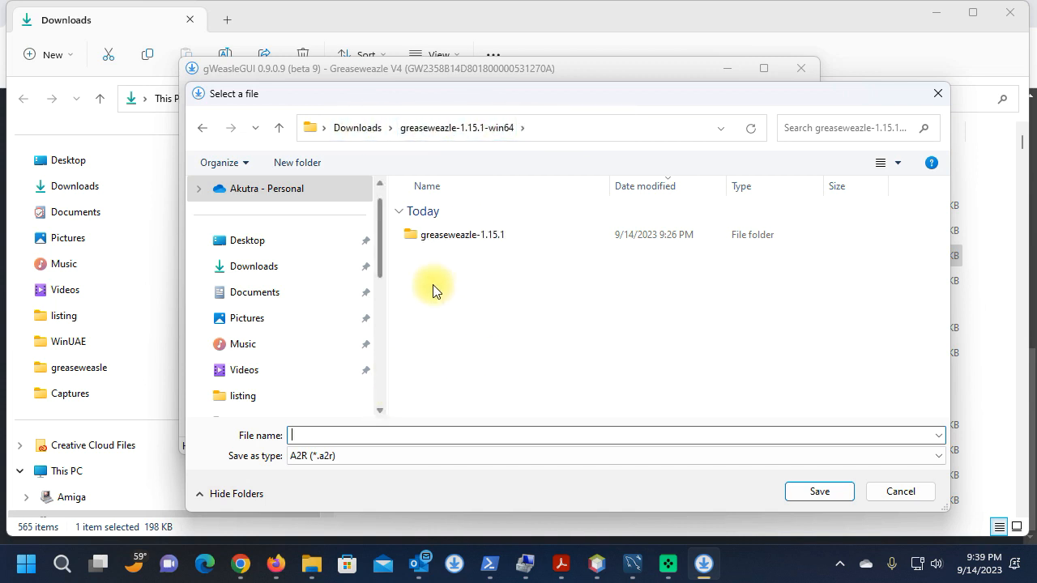
left_click(431, 120)
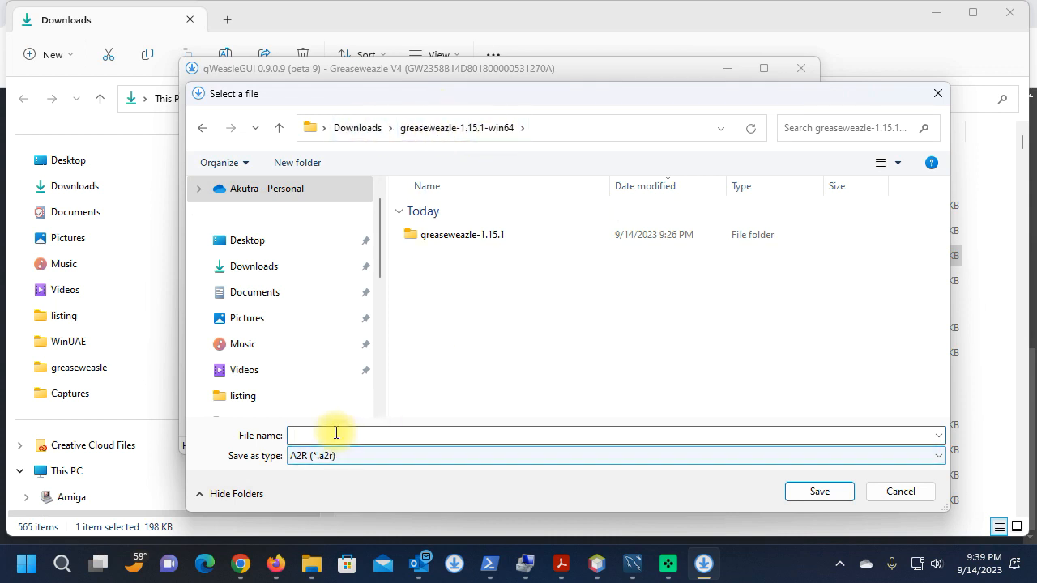
Save the read's output file as empty.adf with the ADF file type and run the read action
left_click(352, 461)
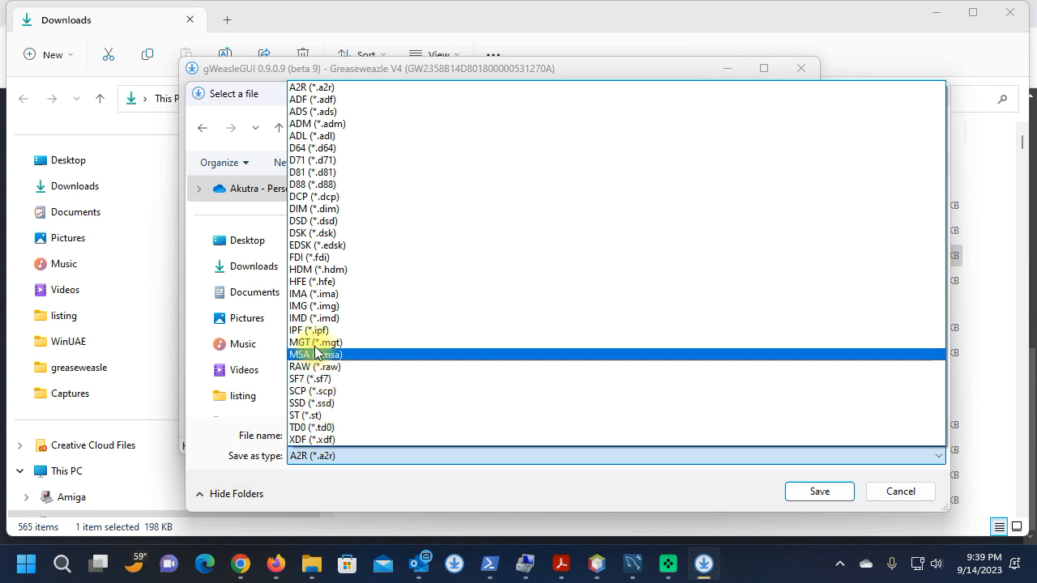
left_click(313, 100)
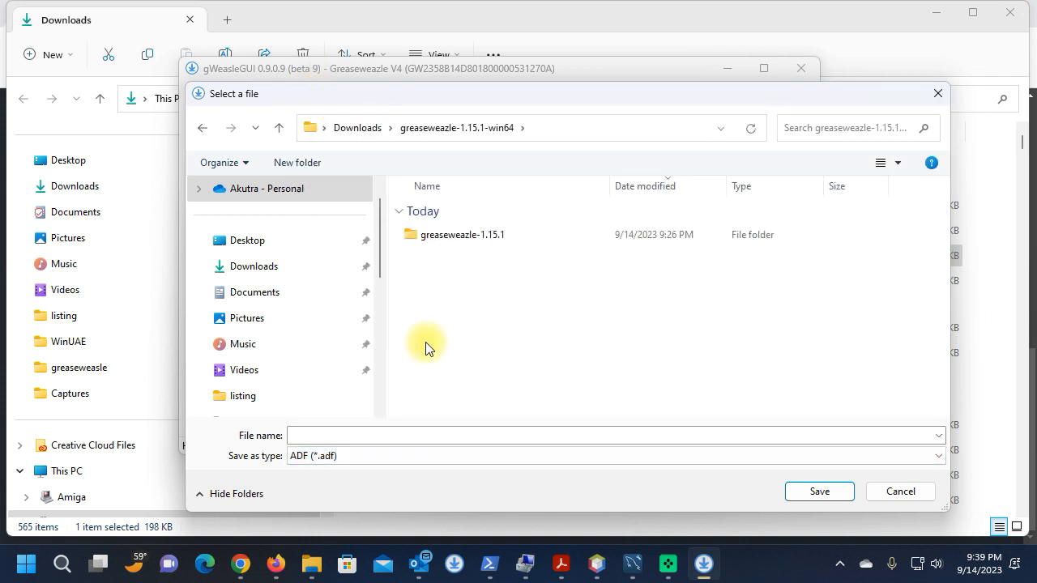
left_click(324, 434)
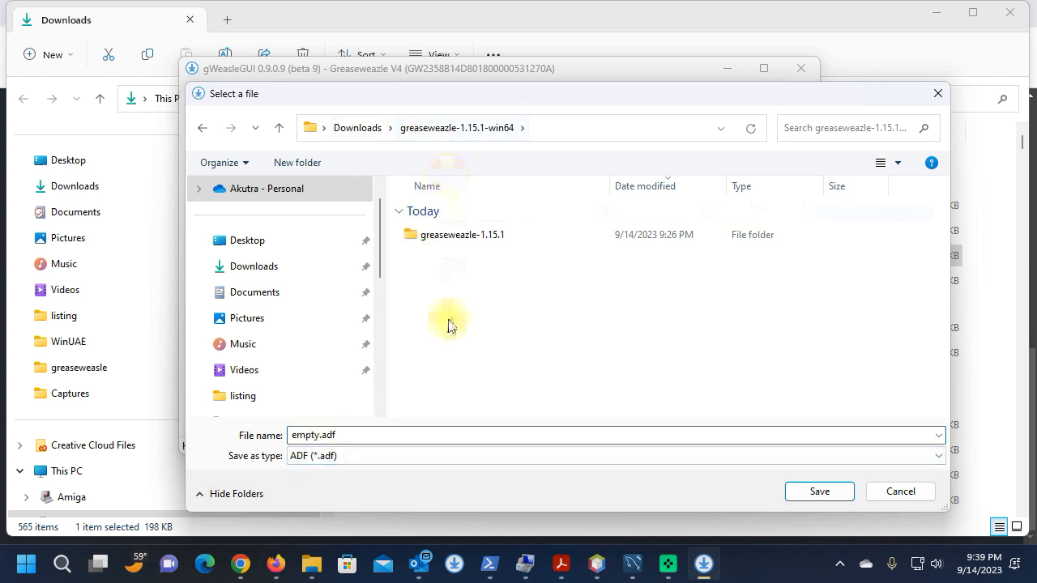
left_click(802, 492)
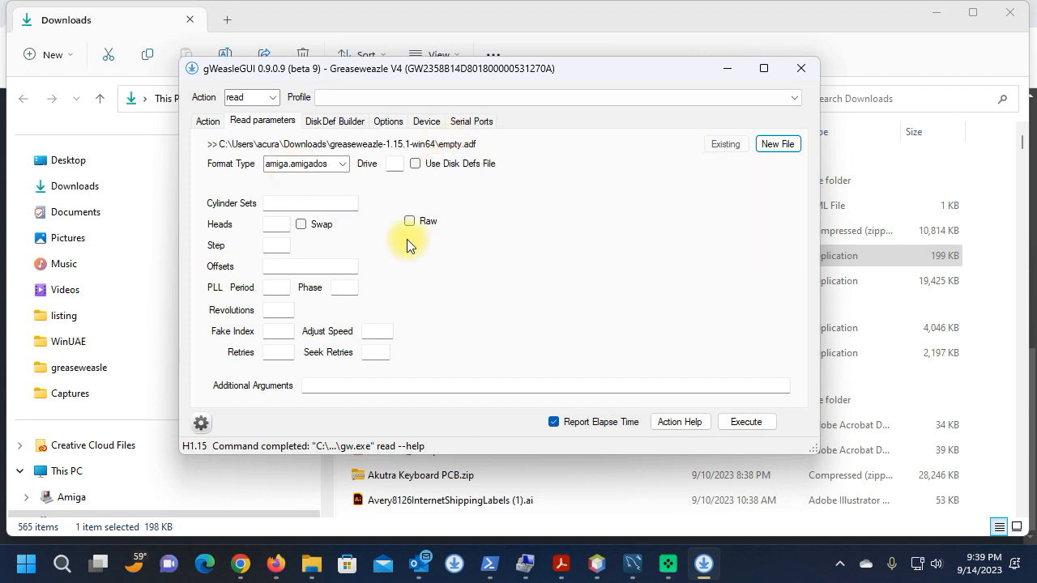
left_click(746, 423)
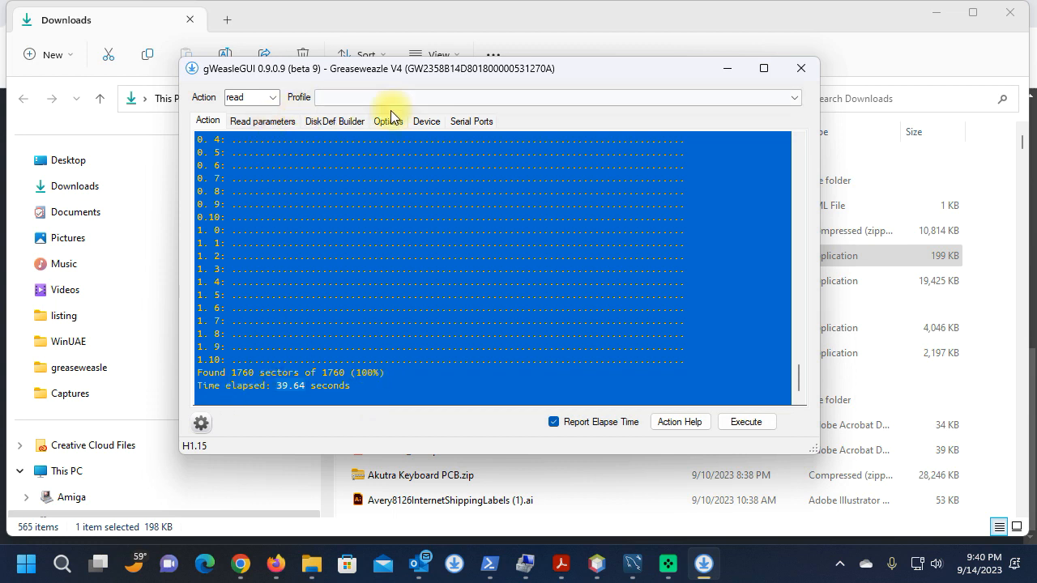
Try the high-density amiga.amigados_hd format type in the read parameters
left_click(247, 122)
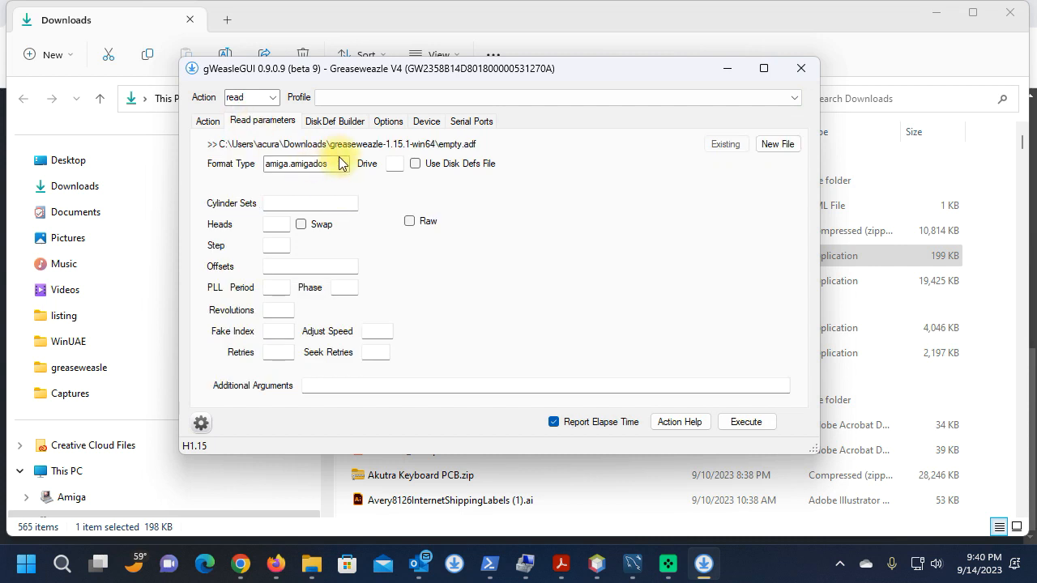
left_click(344, 165)
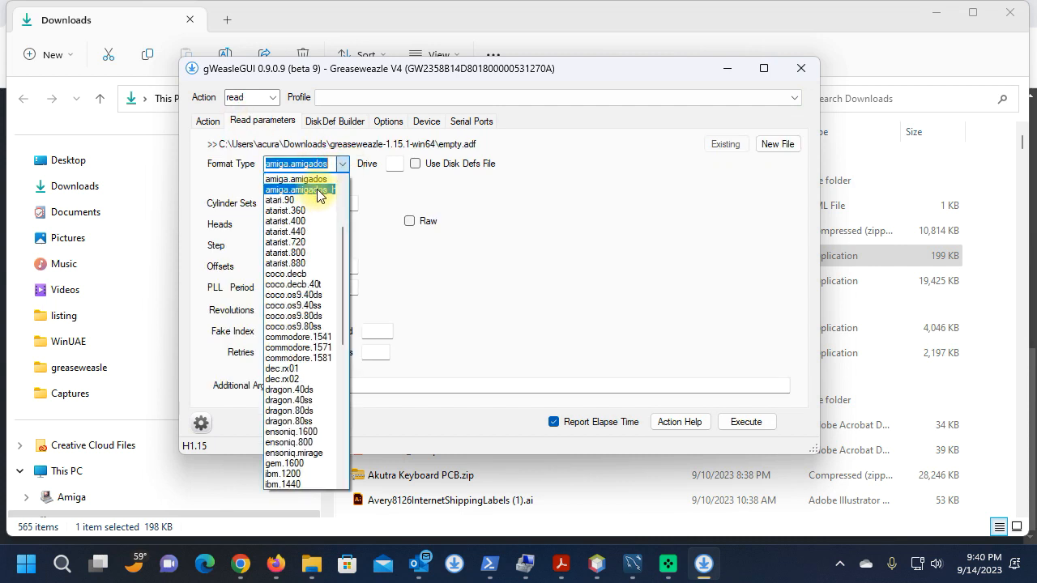
left_click(317, 189)
left_click(326, 167)
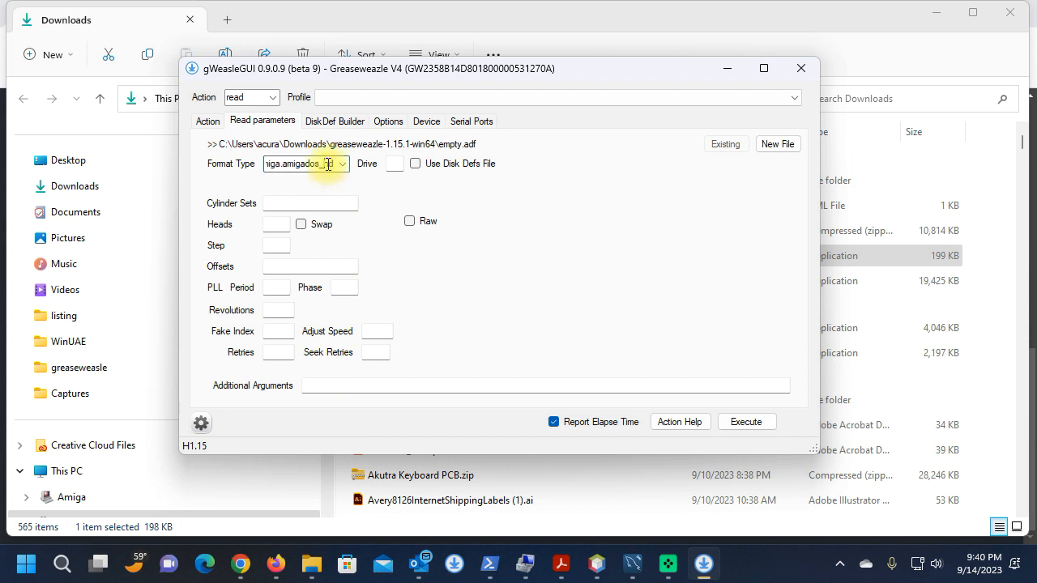
Set the read format type back to amiga.amigados
left_click(341, 167)
scroll(332, 194, "down", 6)
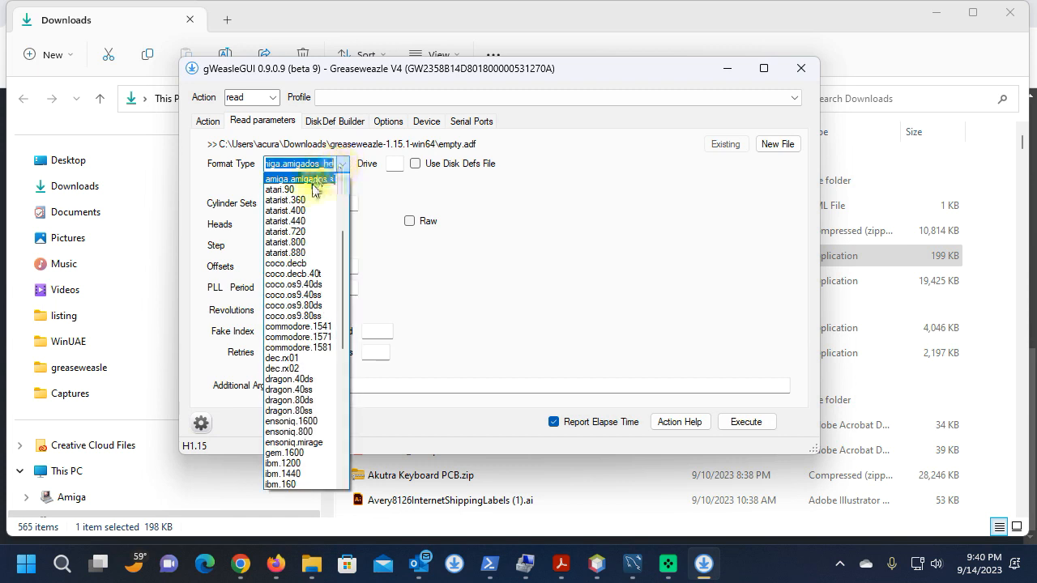
scroll(320, 212, "up", 8)
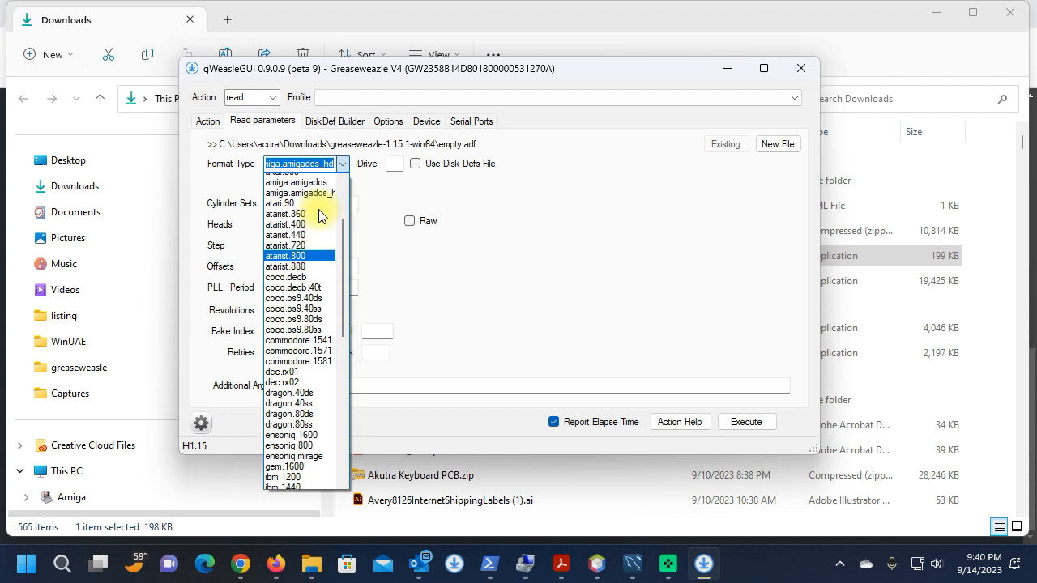
left_click(321, 290)
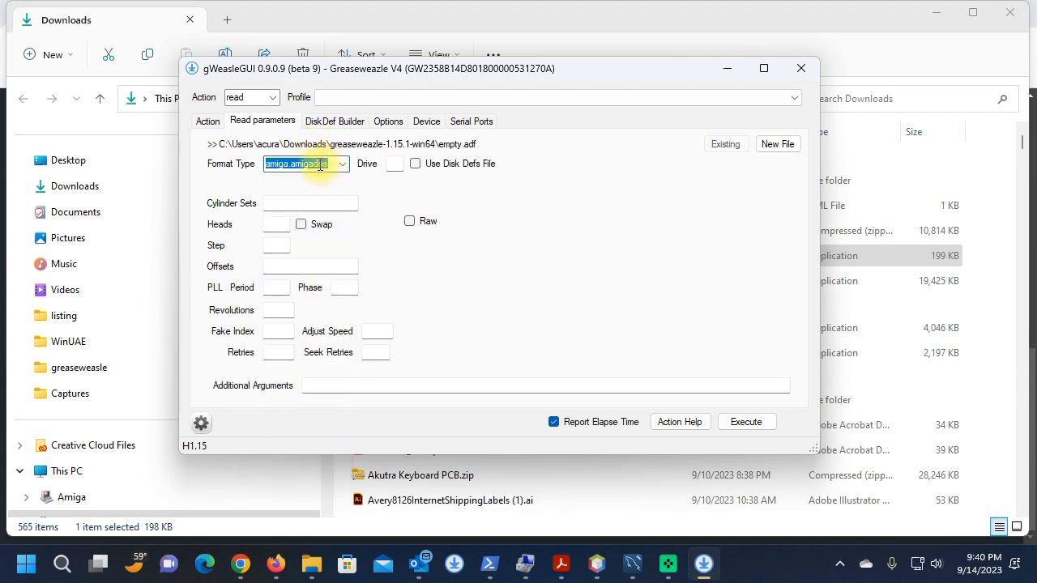
left_click(320, 164)
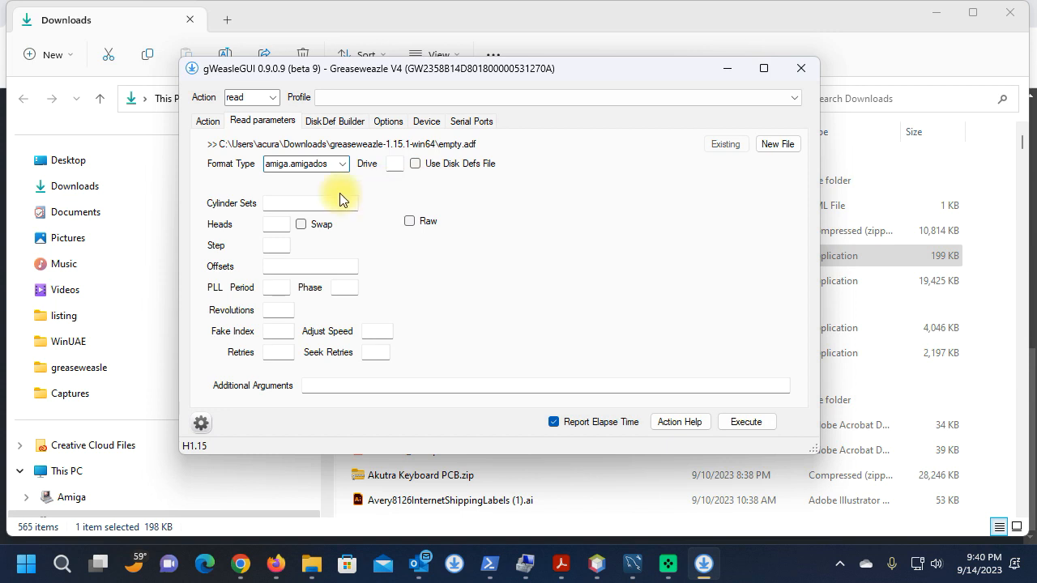